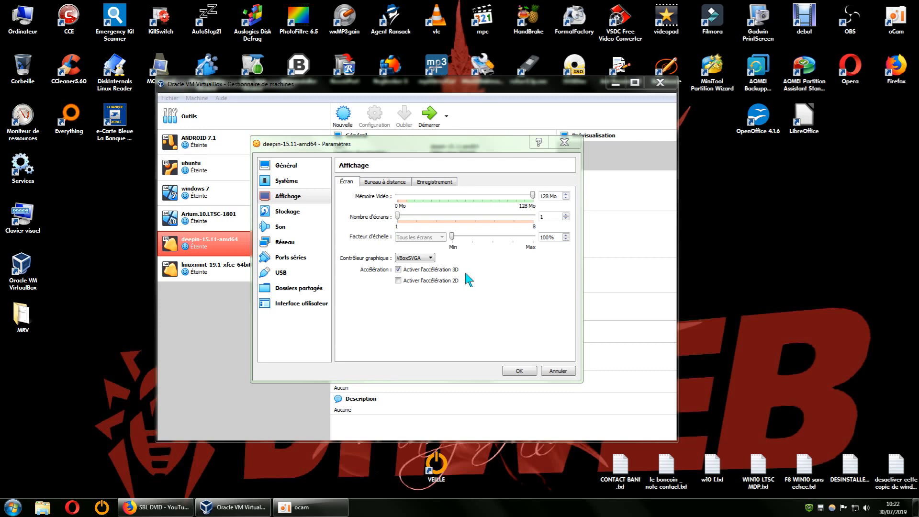
Step: Set the graphics controller of the deepin-15.11-amd64 virtual machine to VMSVGA and apply the display settings
drag(489, 148, 571, 170)
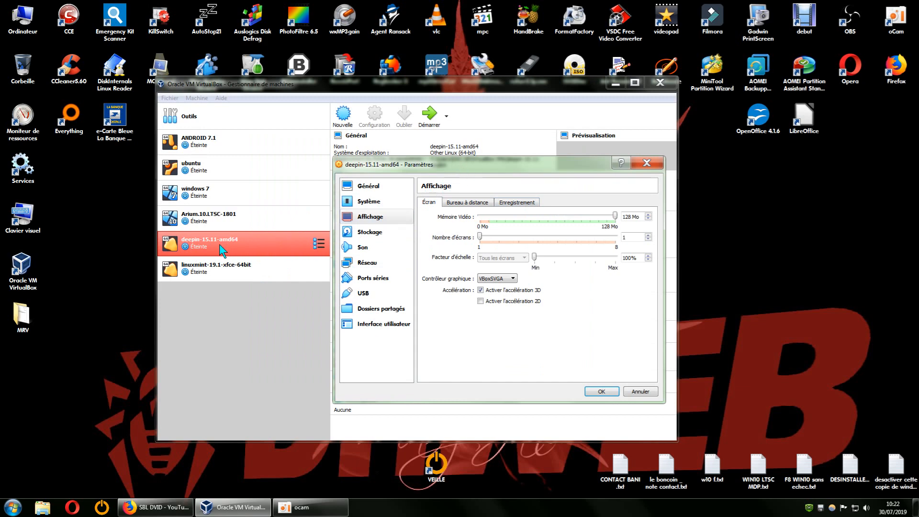
drag(477, 165, 644, 139)
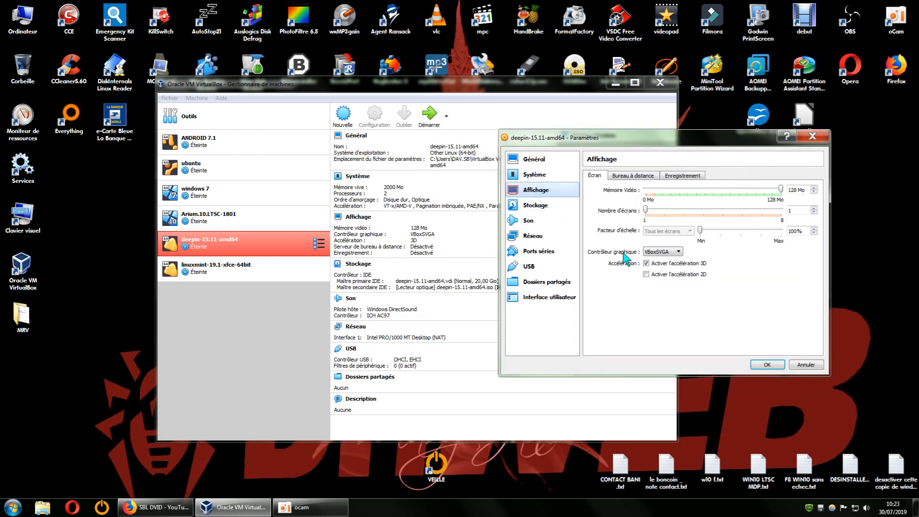
click(679, 252)
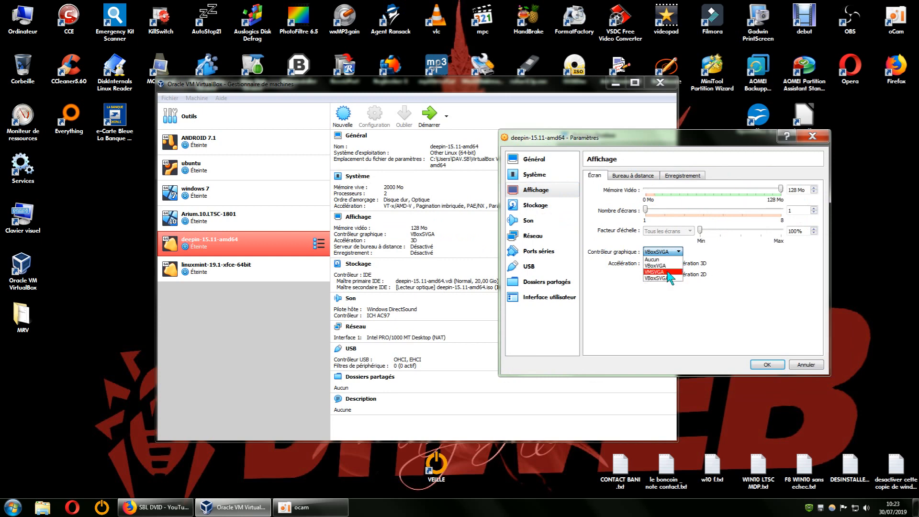
click(663, 272)
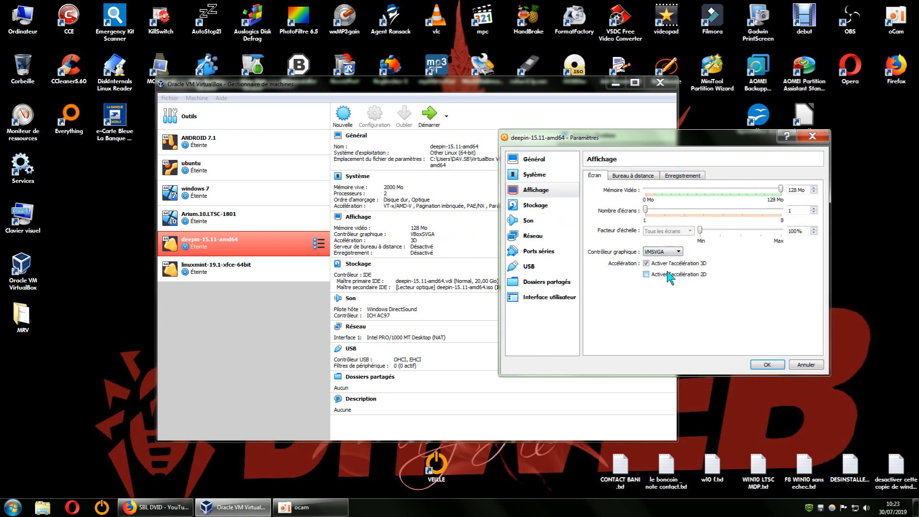
click(678, 252)
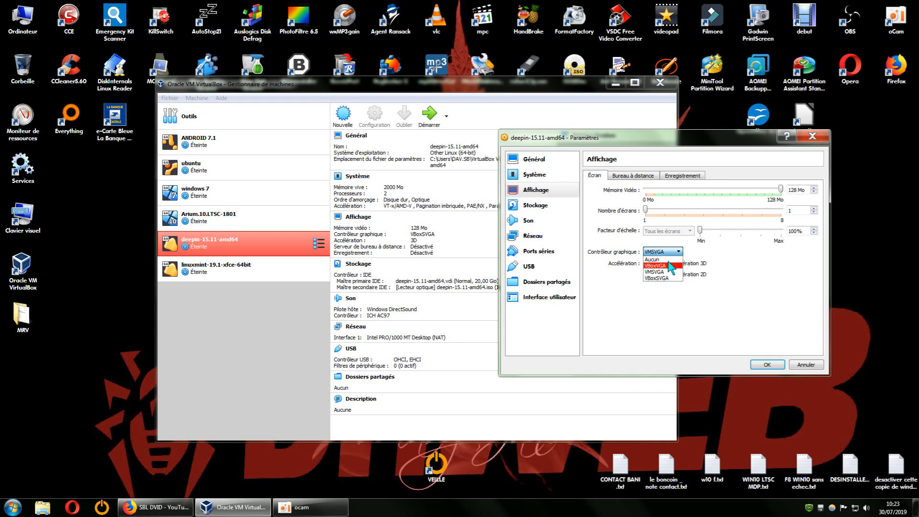
click(670, 271)
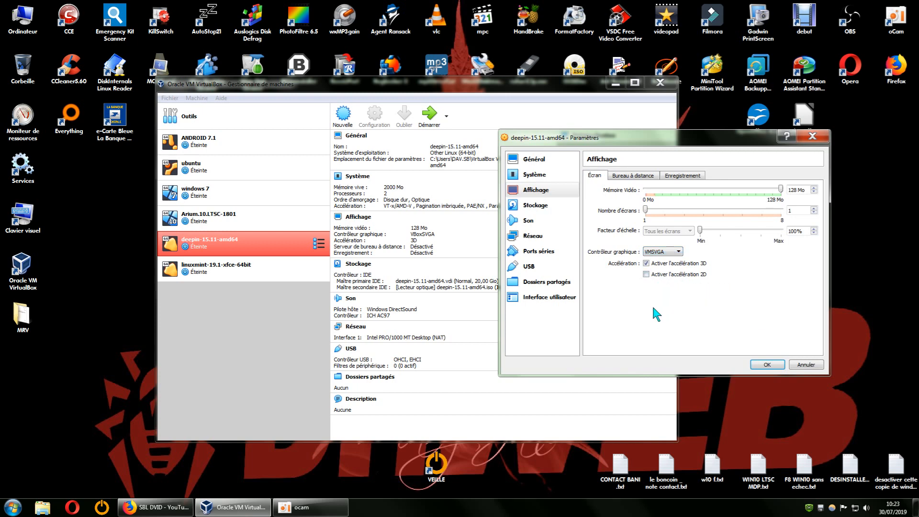
click(771, 364)
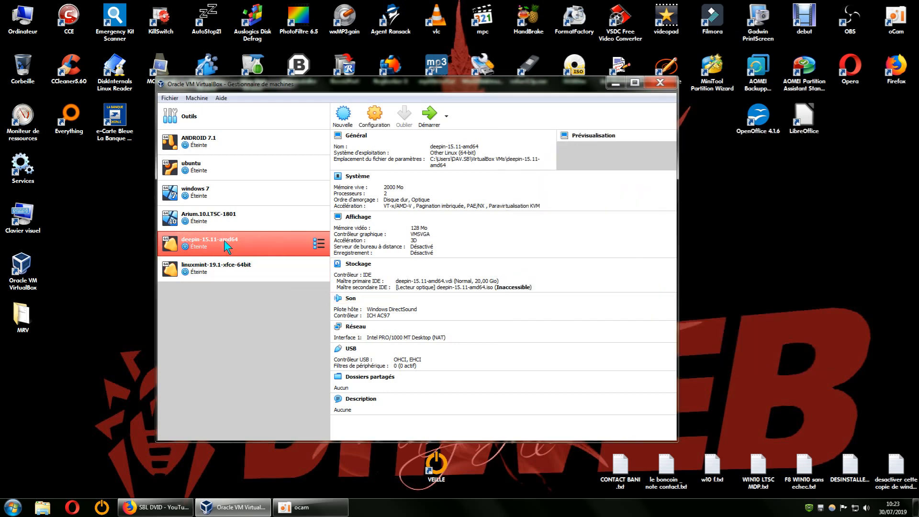
Step: Start the deepin-15.11-amd64 virtual machine, minimize the manager and log in to deepin with the account password
click(430, 120)
click(617, 85)
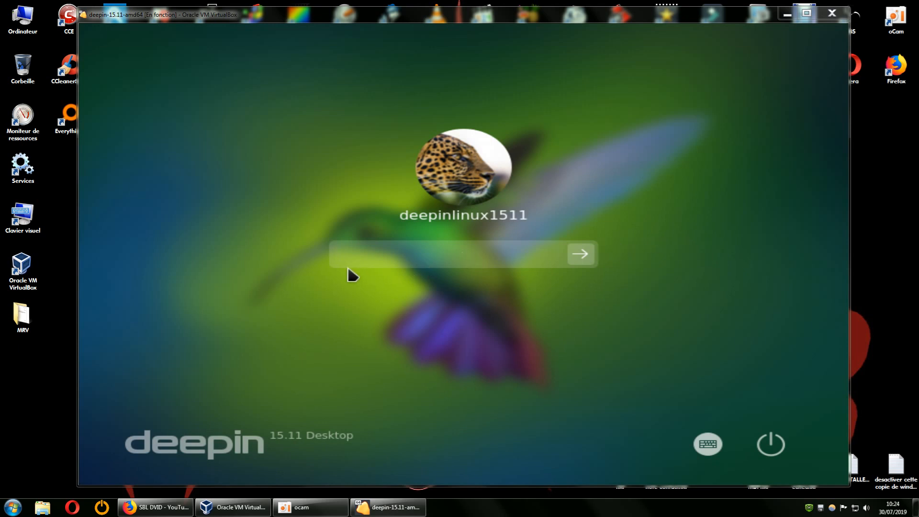
click(355, 254)
text(••)
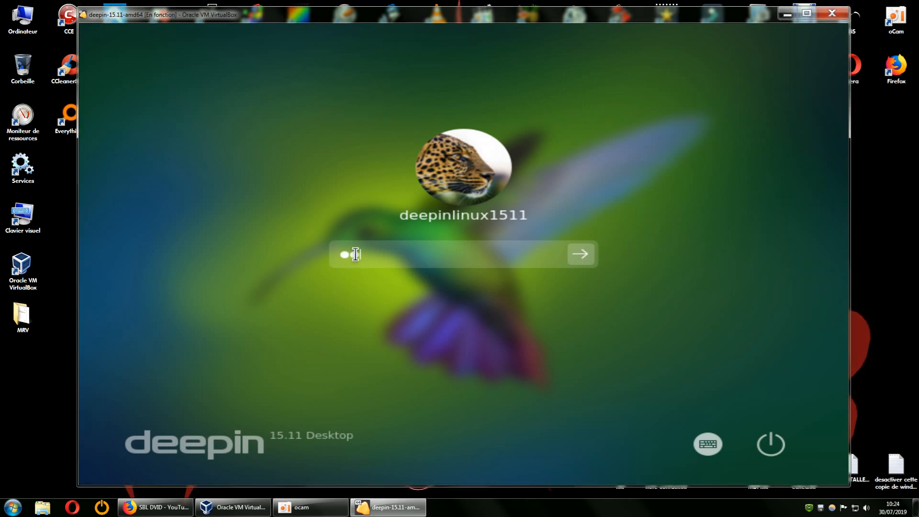
key(Return)
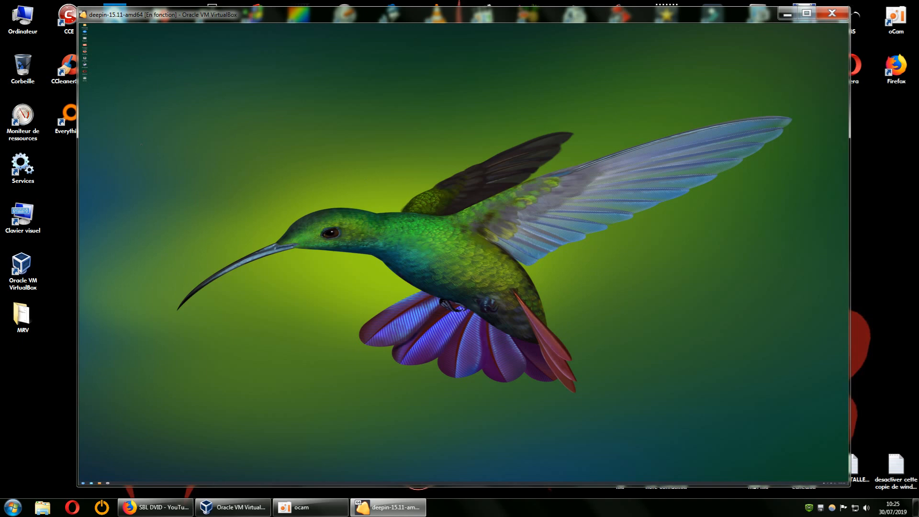
Step: Bring up the guest desktop's context menu to check its size, and power off the virtual machine
right_click(244, 150)
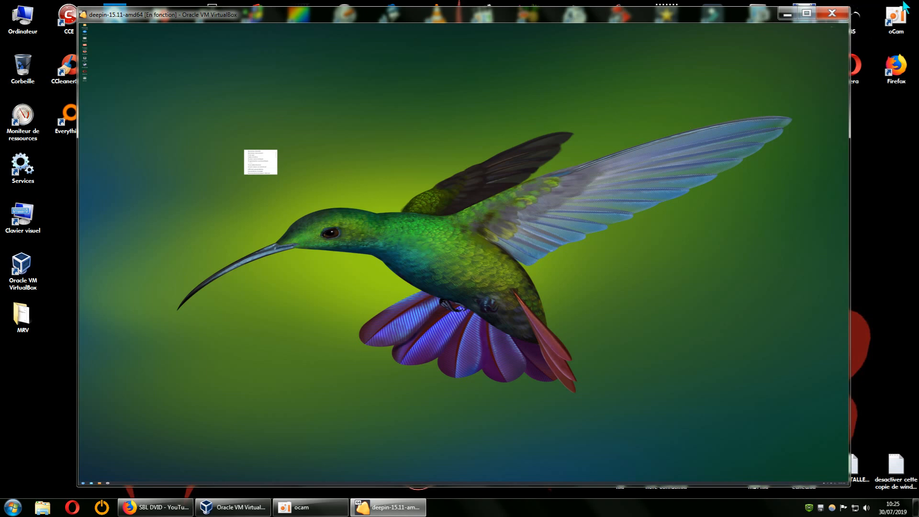
click(841, 15)
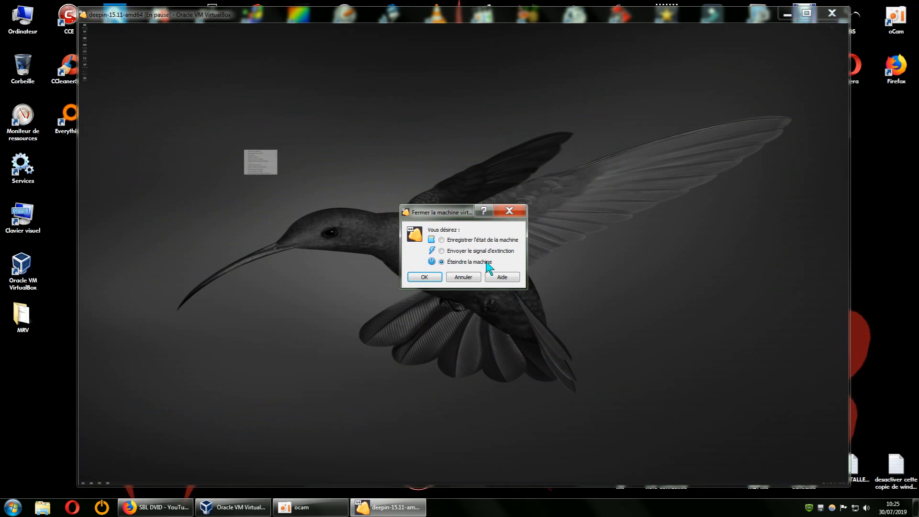
click(431, 277)
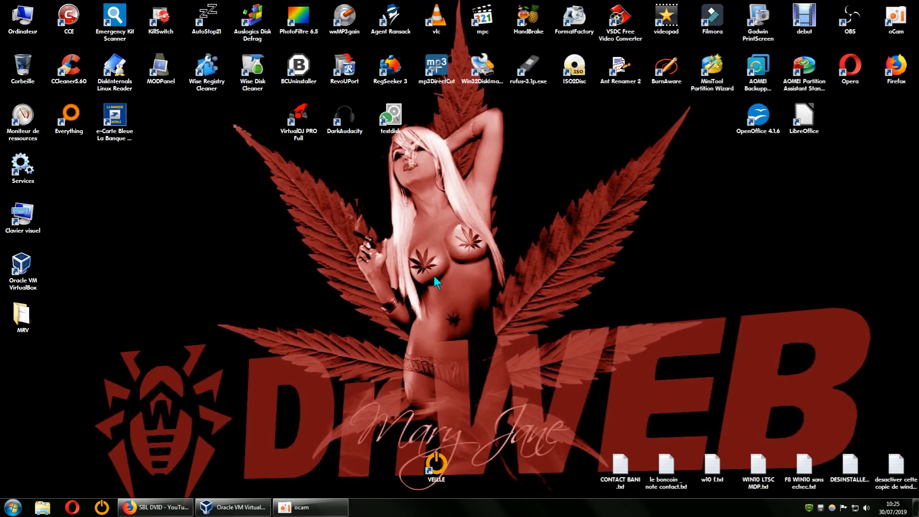
Step: Change the graphics controller of the deepin-15.11-amd64 virtual machine to VBoxVGA and apply the settings
click(248, 507)
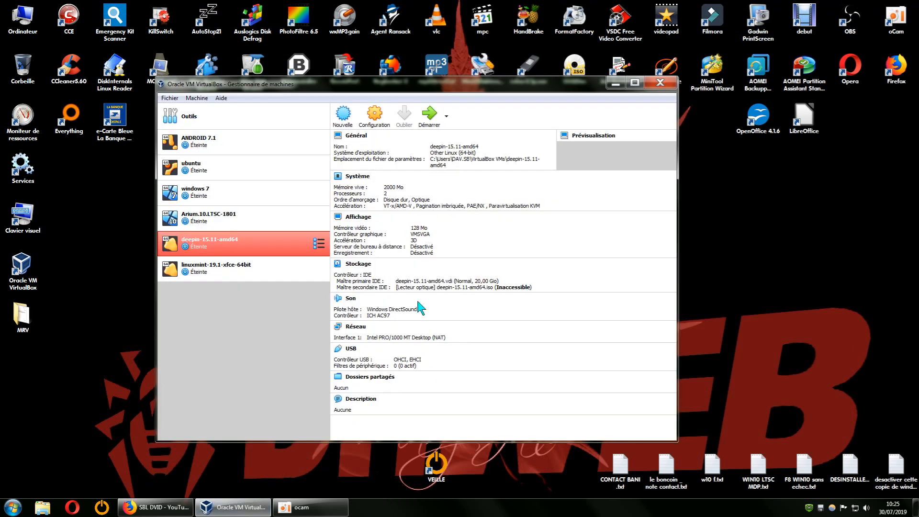
right_click(253, 242)
click(281, 249)
click(288, 197)
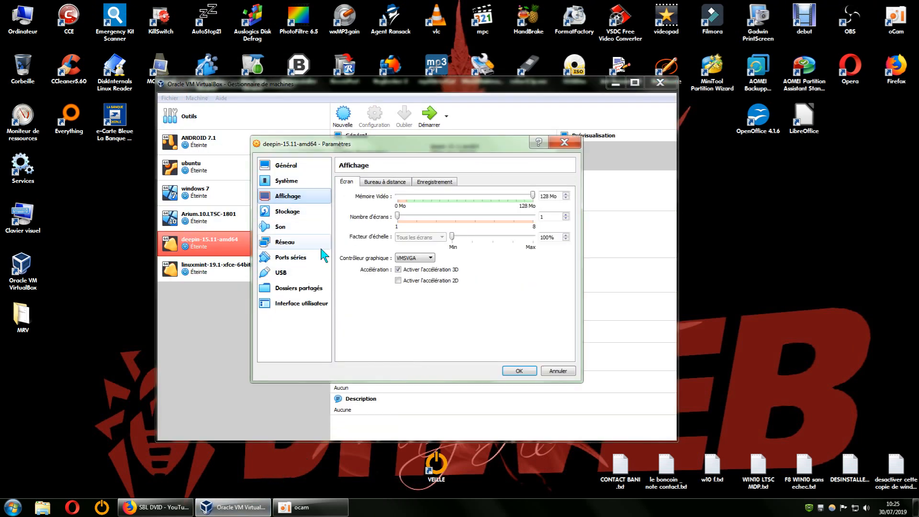
click(431, 258)
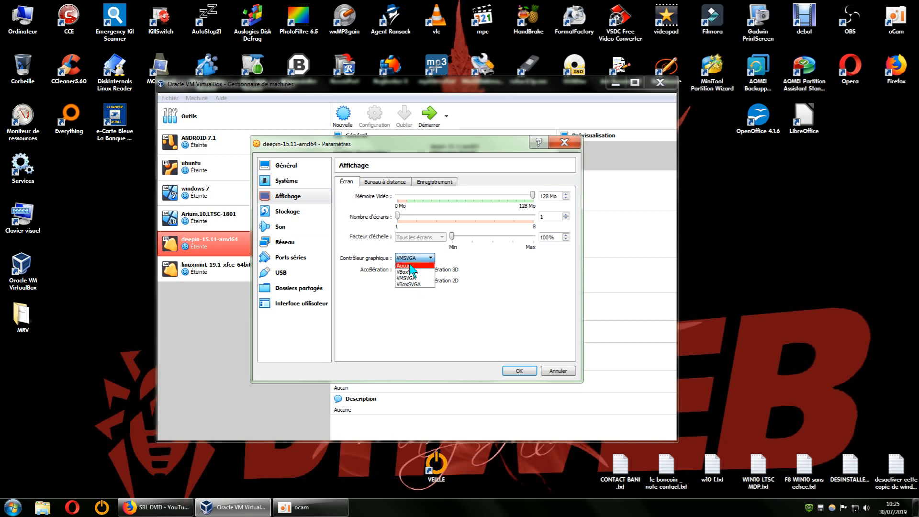
click(414, 274)
click(519, 371)
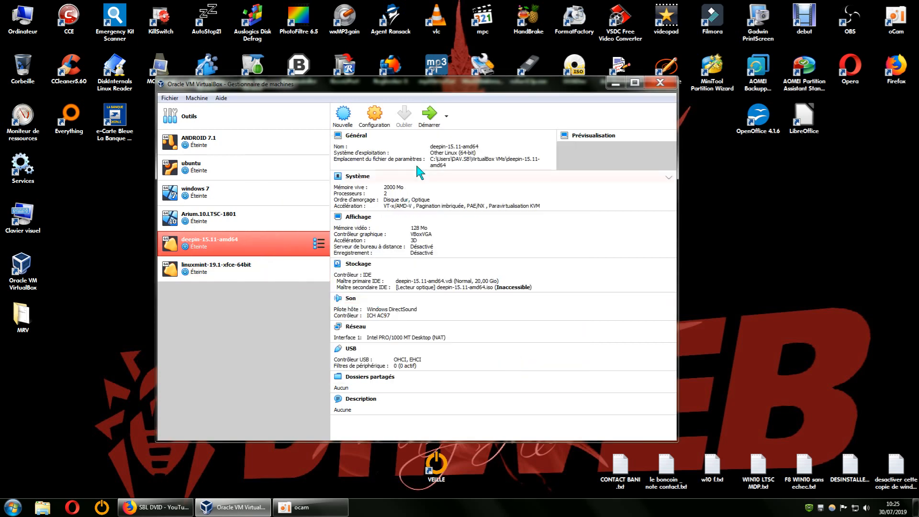
Step: Boot the deepin virtual machine into Deepin 15.11 GNU/Linux and log in with the account password
click(615, 84)
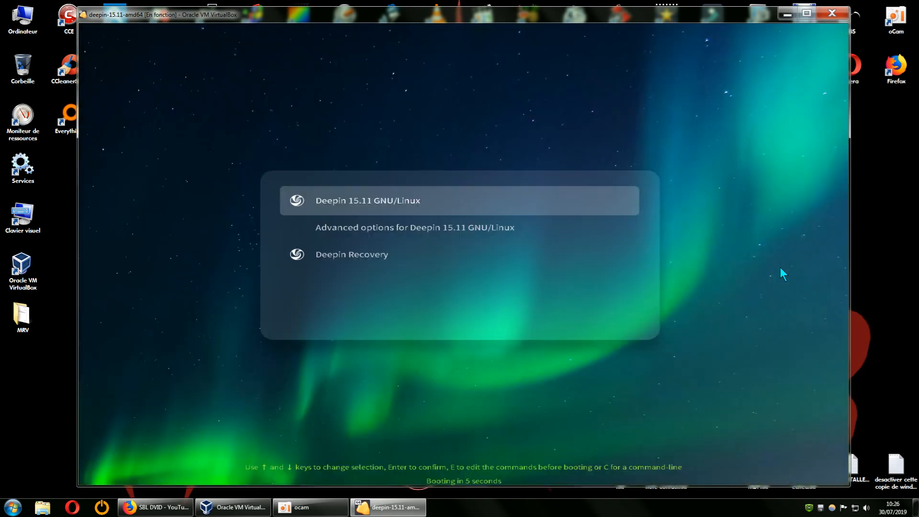
key(Return)
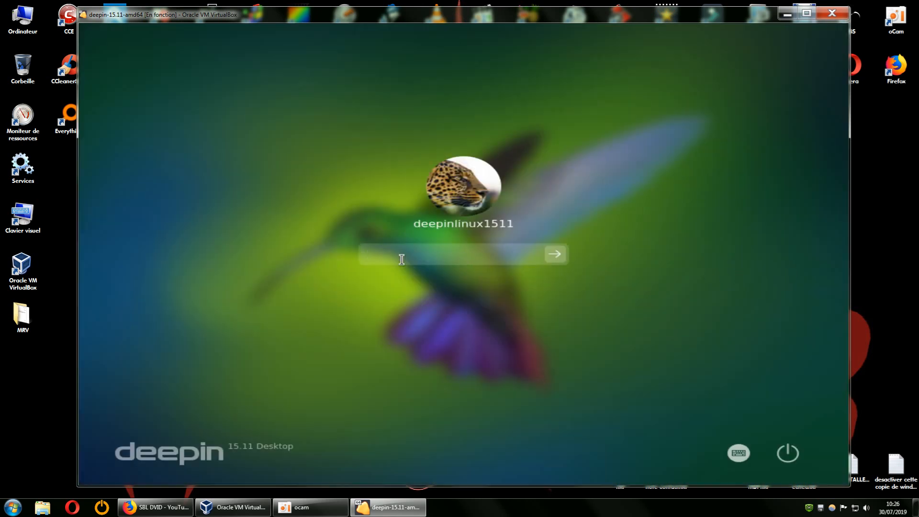
text(••••)
key(Return)
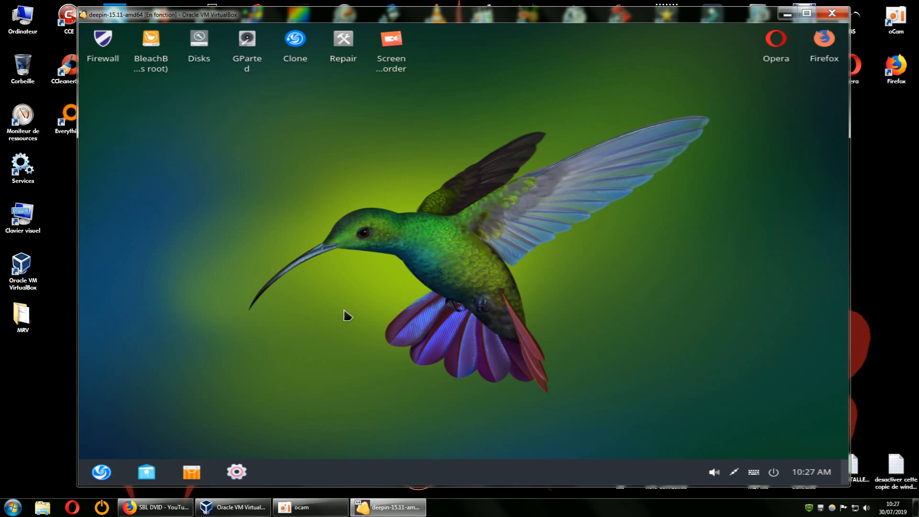
Step: Check which screen resolutions deepin offers in its display settings, and close the settings
click(235, 472)
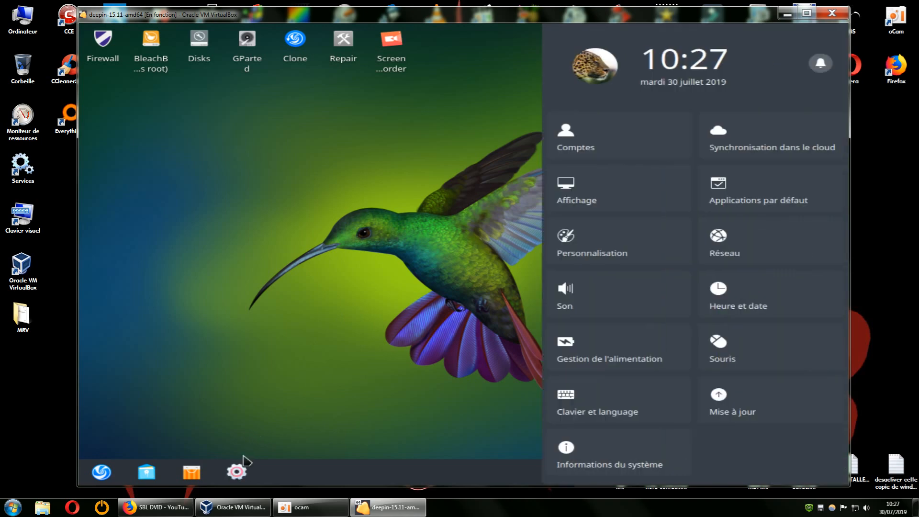
click(576, 205)
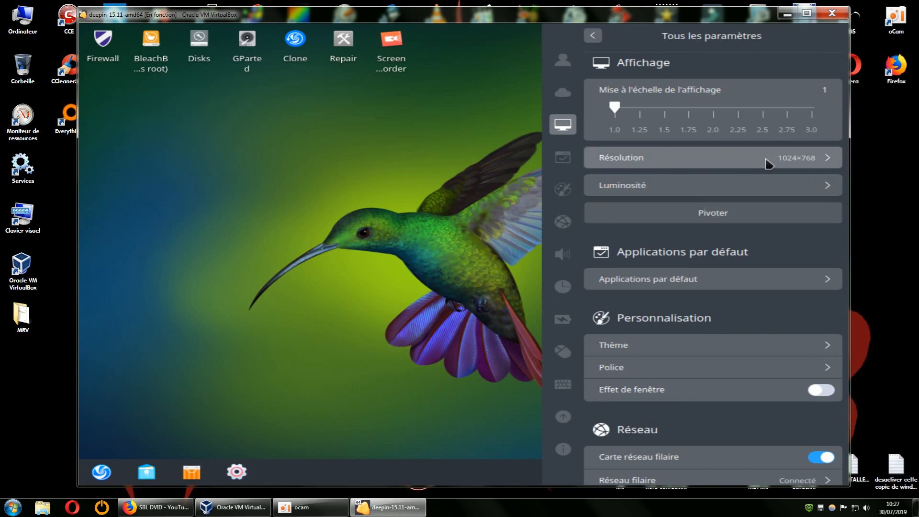
click(782, 160)
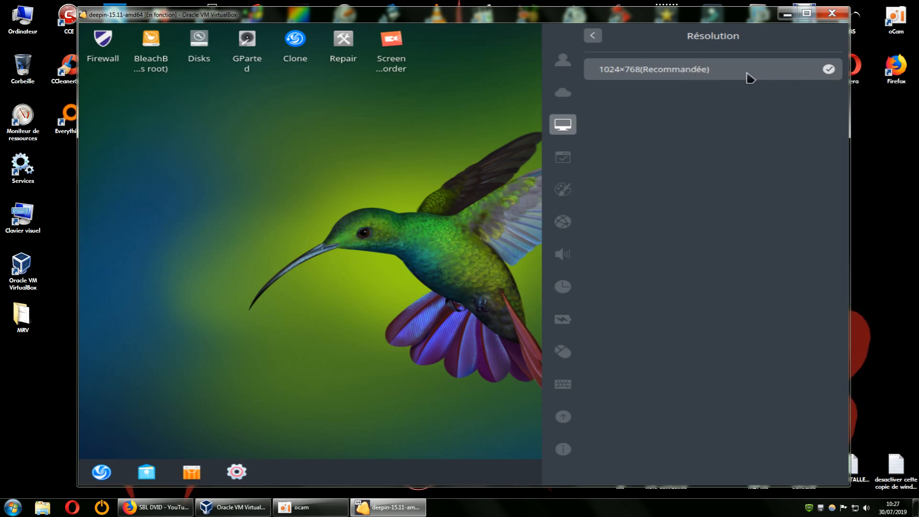
click(438, 181)
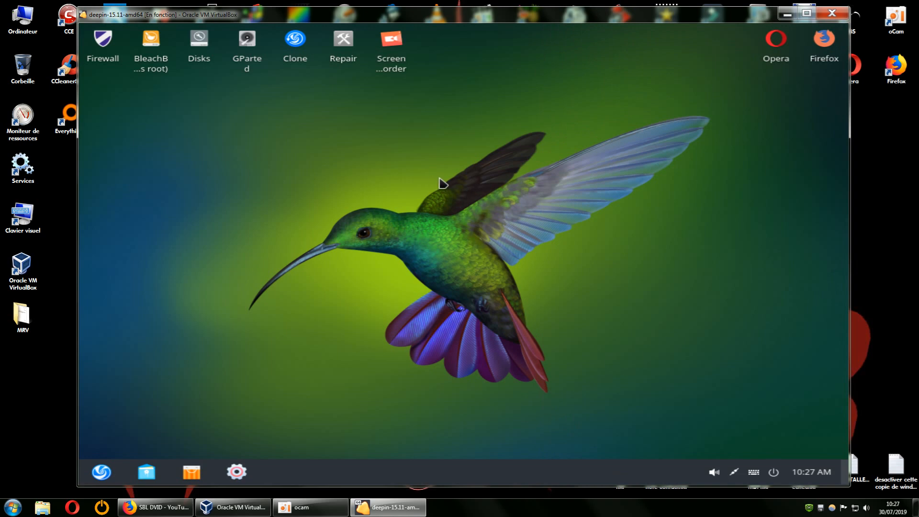
Step: Shut down the deepin guest system from its own power options
click(98, 478)
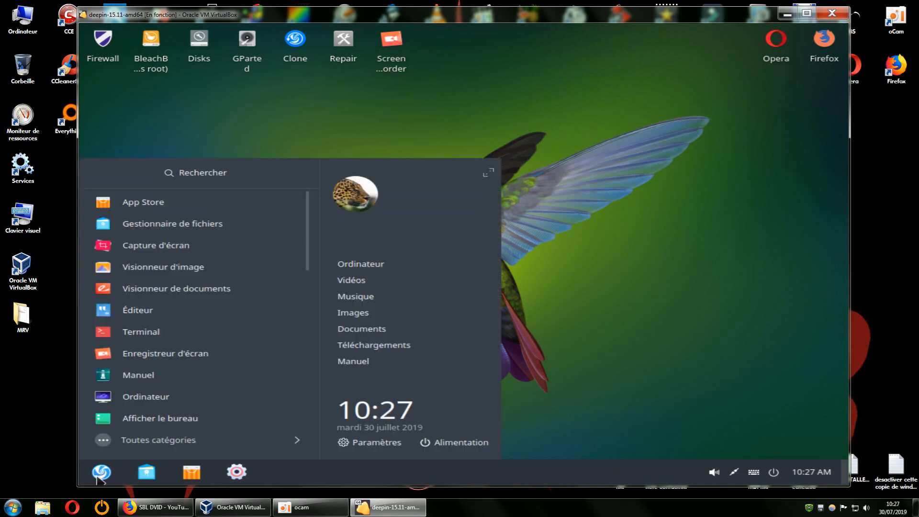
click(429, 444)
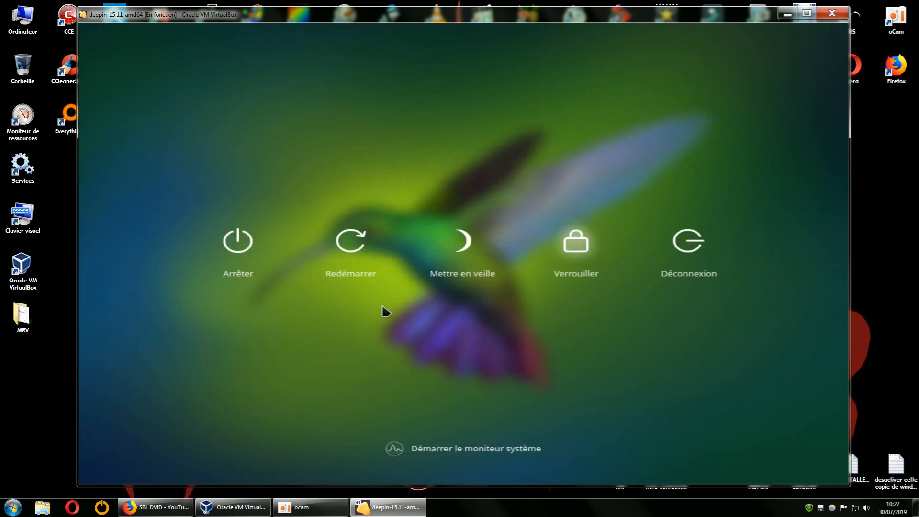
click(237, 251)
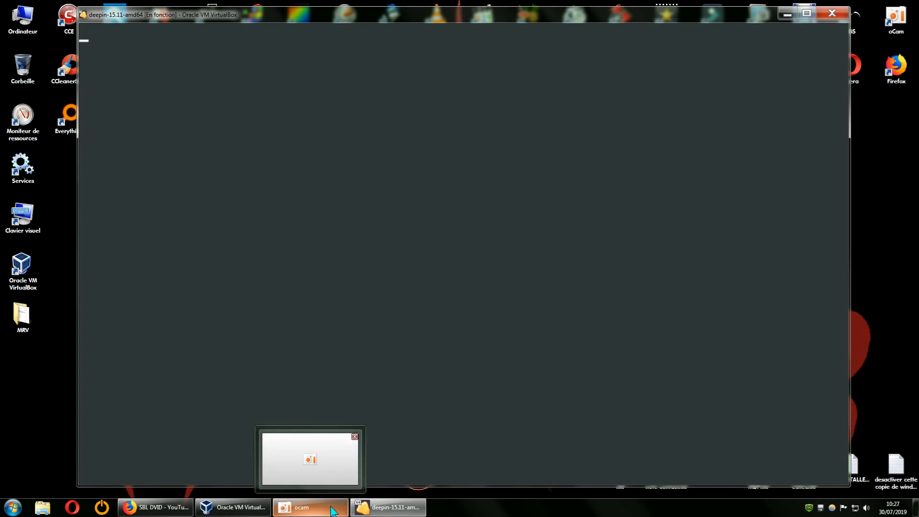
Step: Return to the VirtualBox manager and set the deepin-15.11-amd64 machine's graphics controller to VBoxSVGA, applying the settings
mouse_move(247, 511)
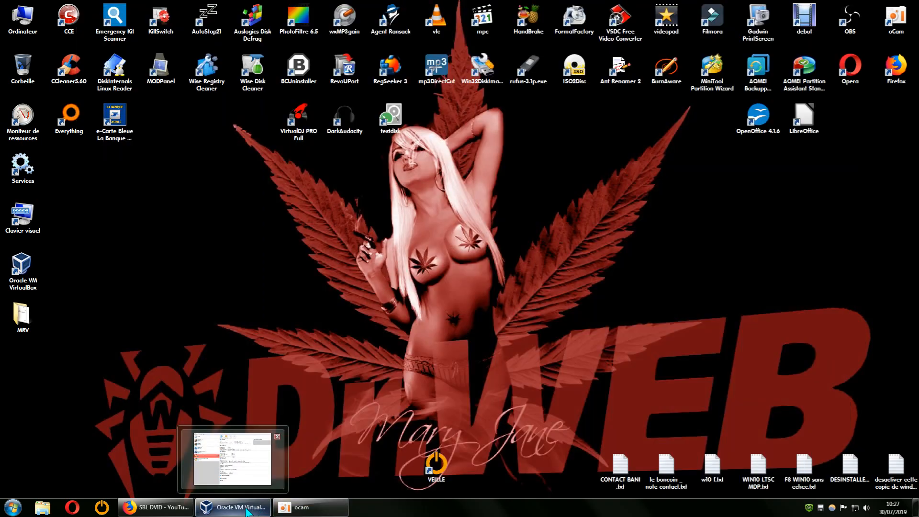
click(247, 509)
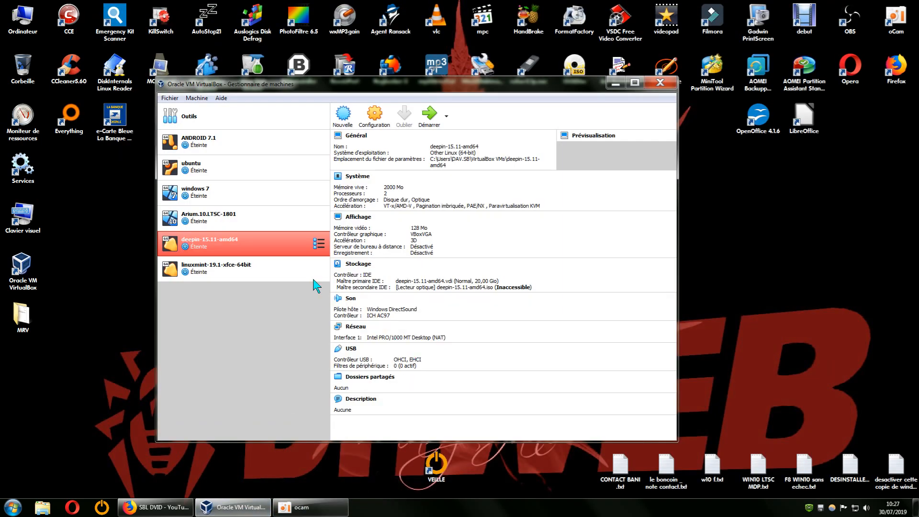
right_click(211, 240)
click(256, 244)
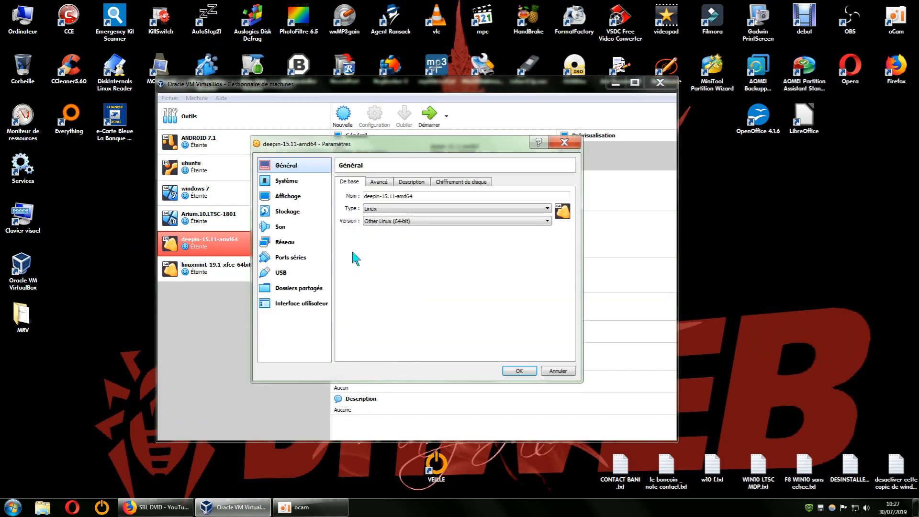
drag(475, 147, 755, 151)
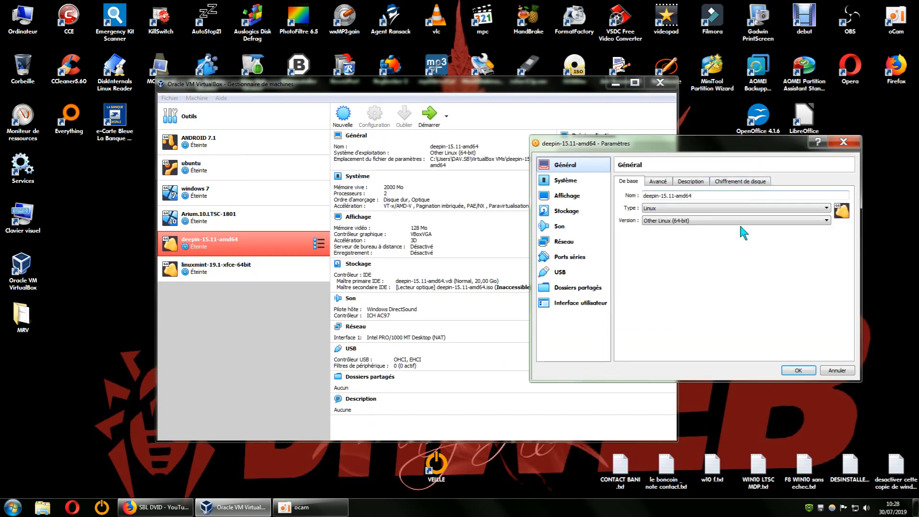
click(566, 211)
click(575, 197)
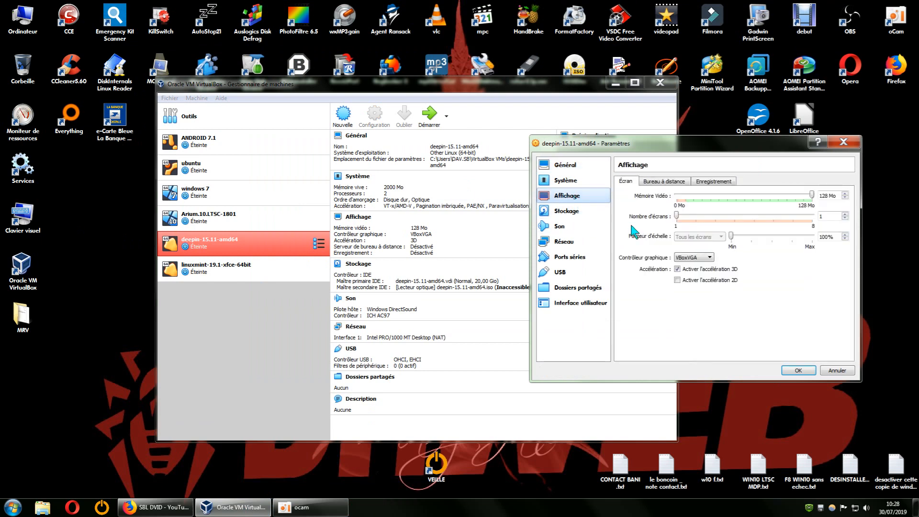
click(704, 259)
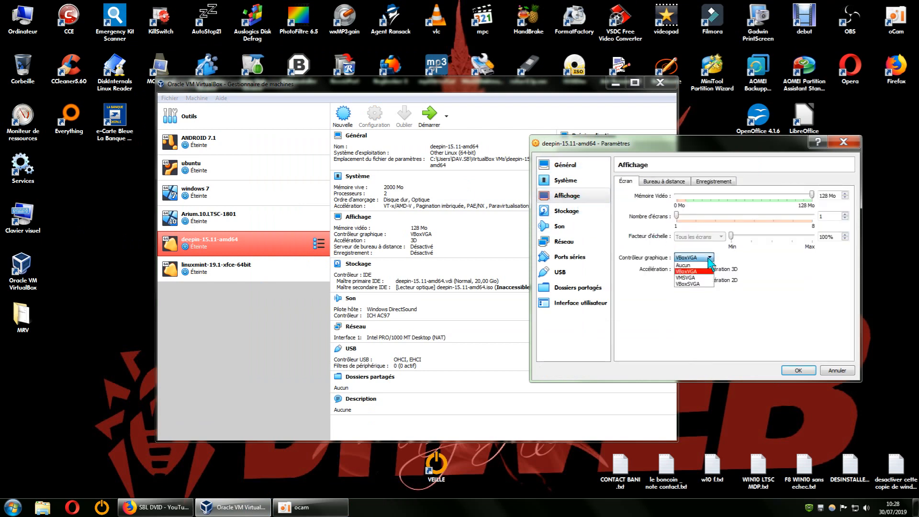
click(690, 284)
click(796, 372)
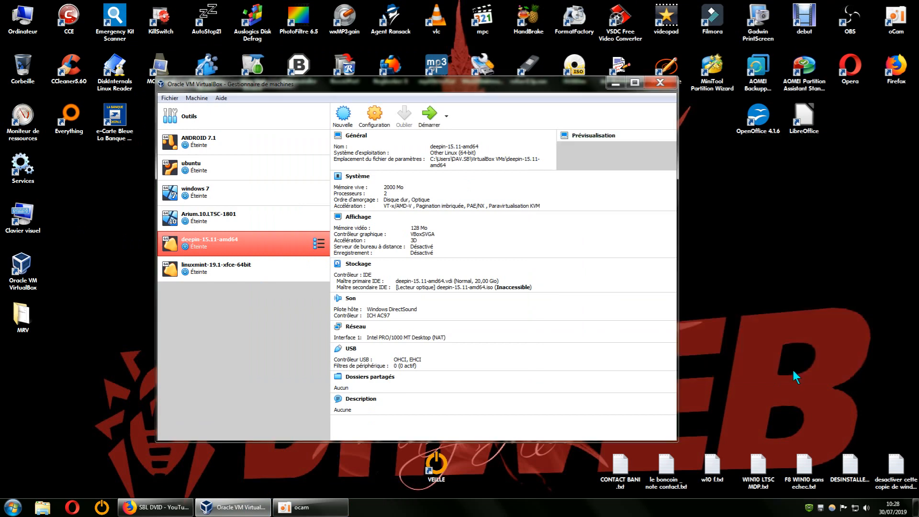
Step: Start the deepin-15.11-amd64 machine, boot Deepin 15.11 GNU/Linux, and log in with the account password
click(429, 115)
click(617, 84)
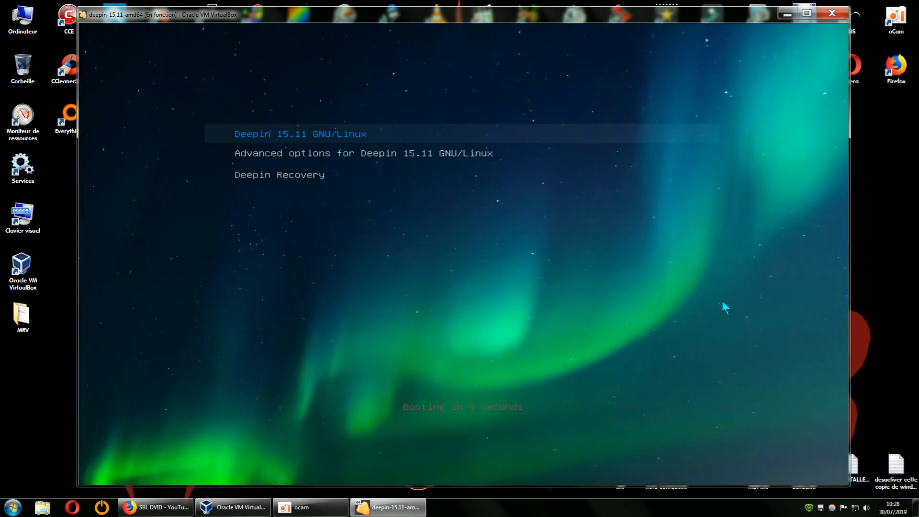
key(Return)
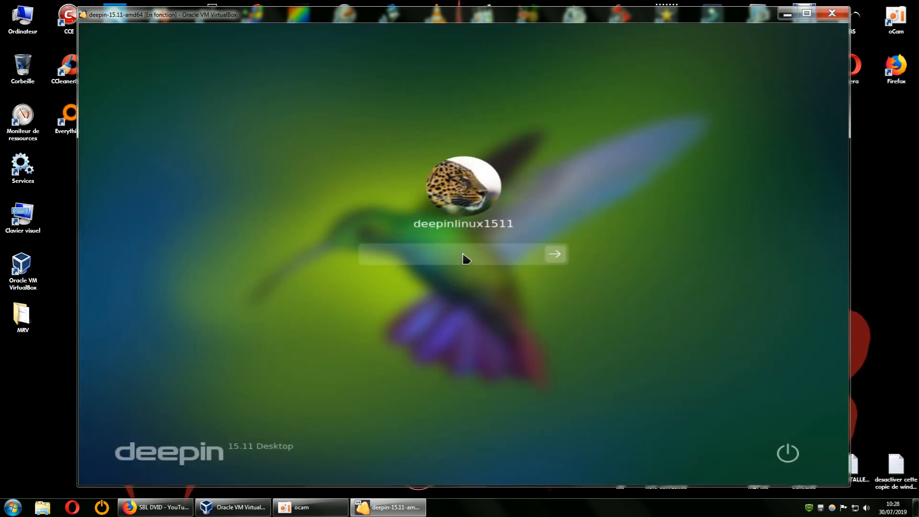
text(••)
key(Return)
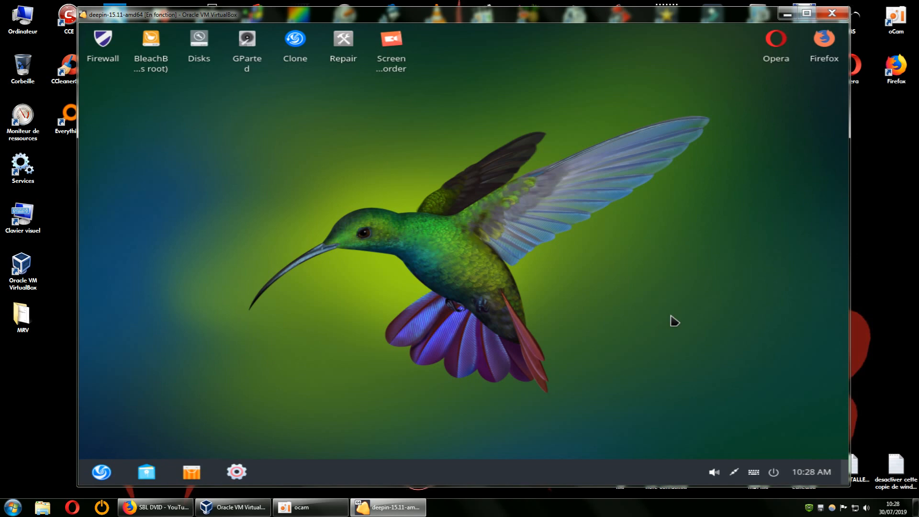
Step: Check the list of resolutions deepin offers with the VBoxSVGA controller in its display settings, and close the settings
click(238, 473)
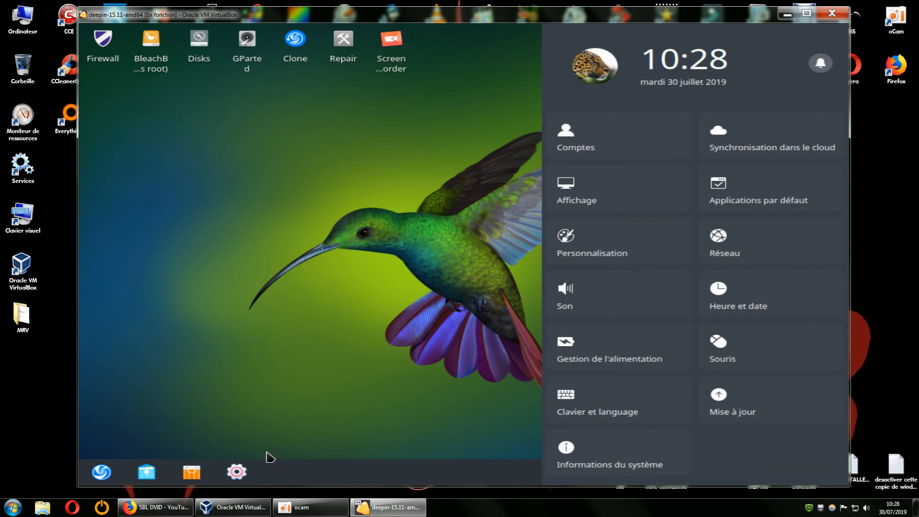
click(586, 194)
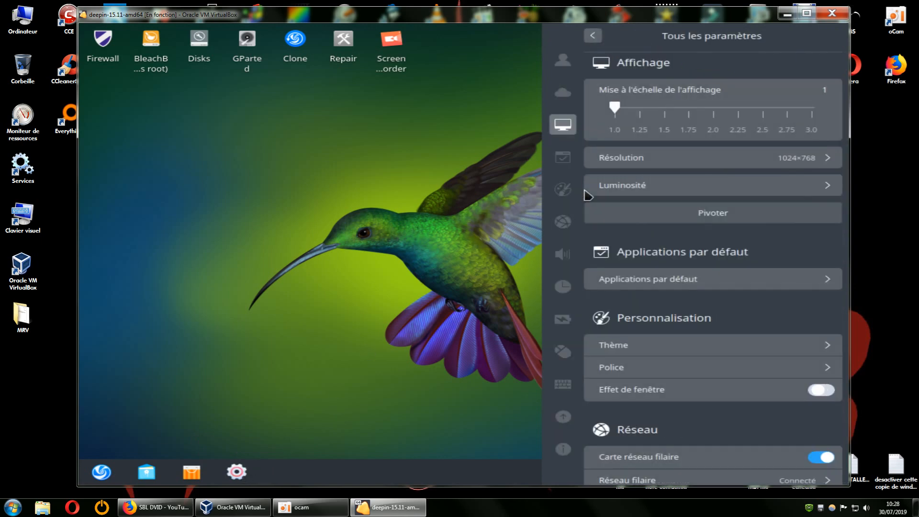
click(716, 160)
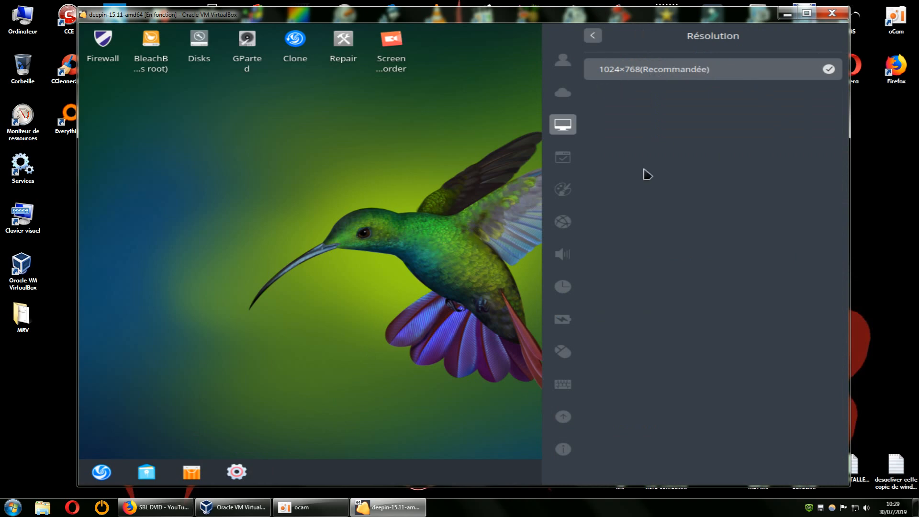
click(444, 200)
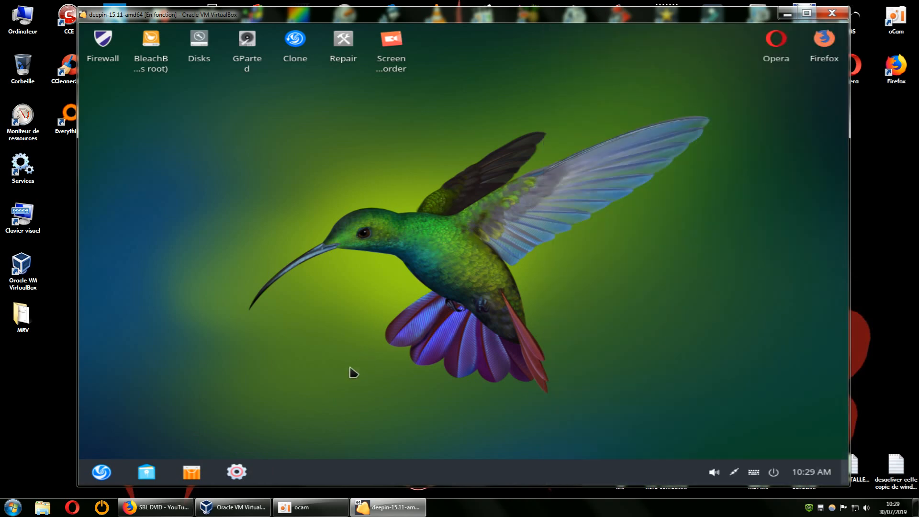
Step: Shut down the running deepin guest from its power options
click(102, 473)
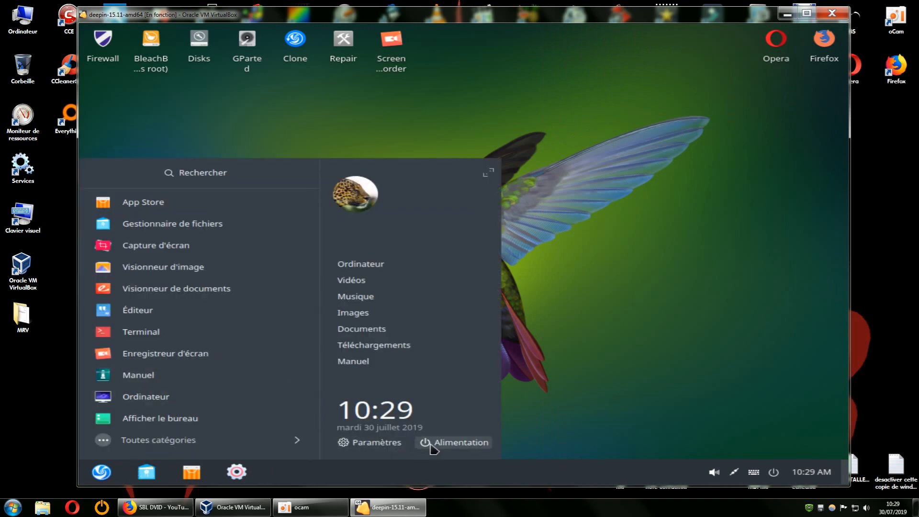
click(433, 444)
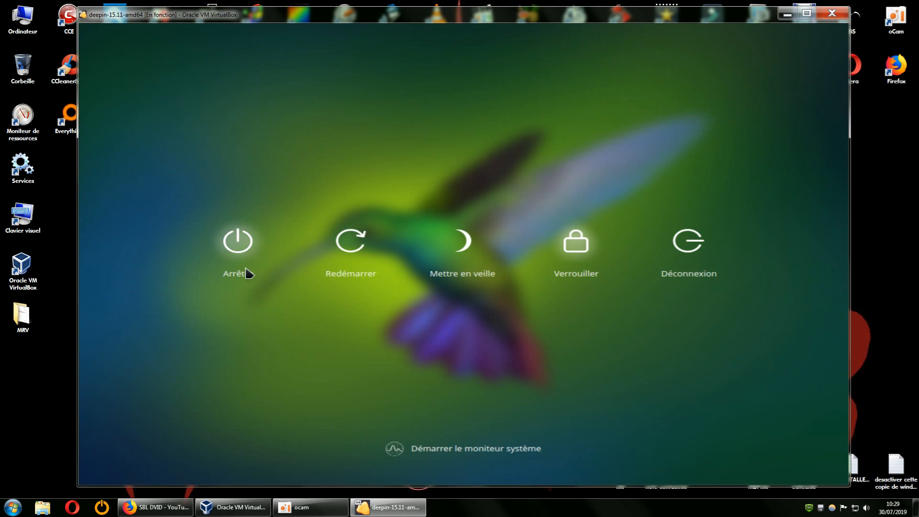
click(238, 263)
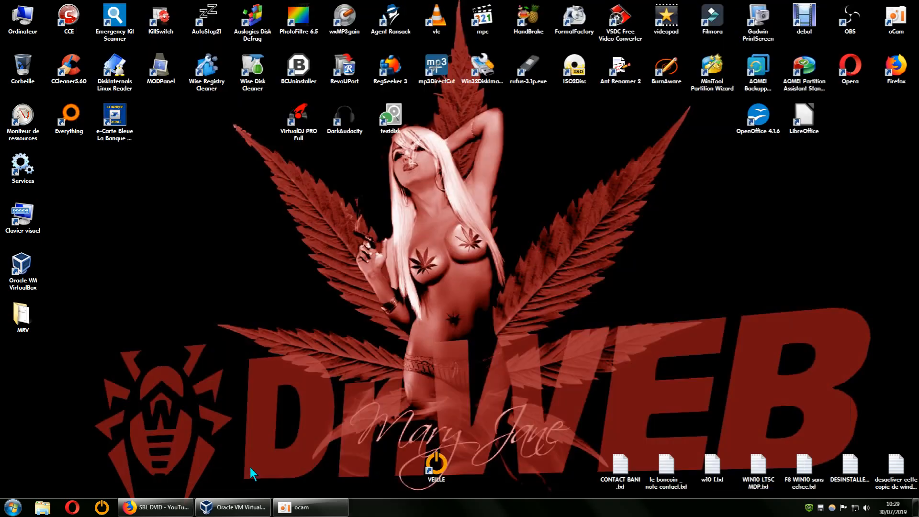
Step: Return to the VirtualBox manager and set the deepin-15.11-amd64 machine's graphics controller to Aucun, applying the settings
click(235, 506)
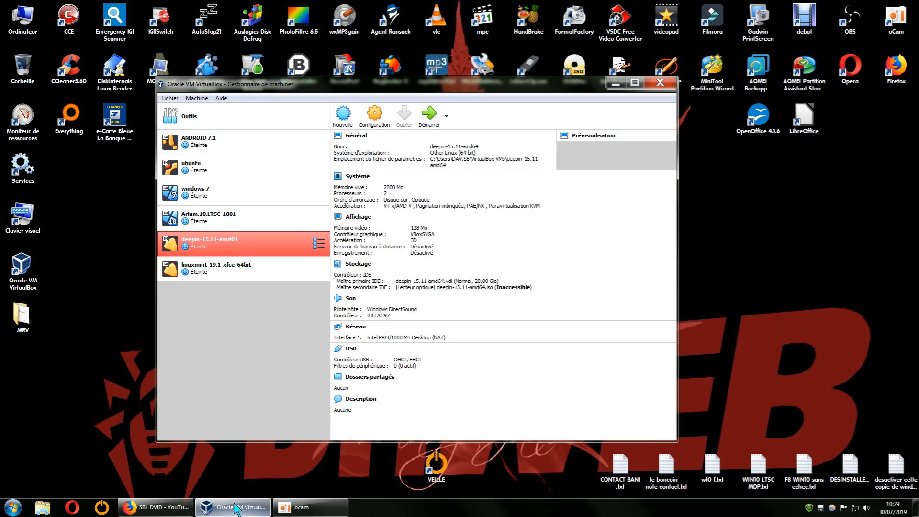
right_click(286, 248)
click(299, 259)
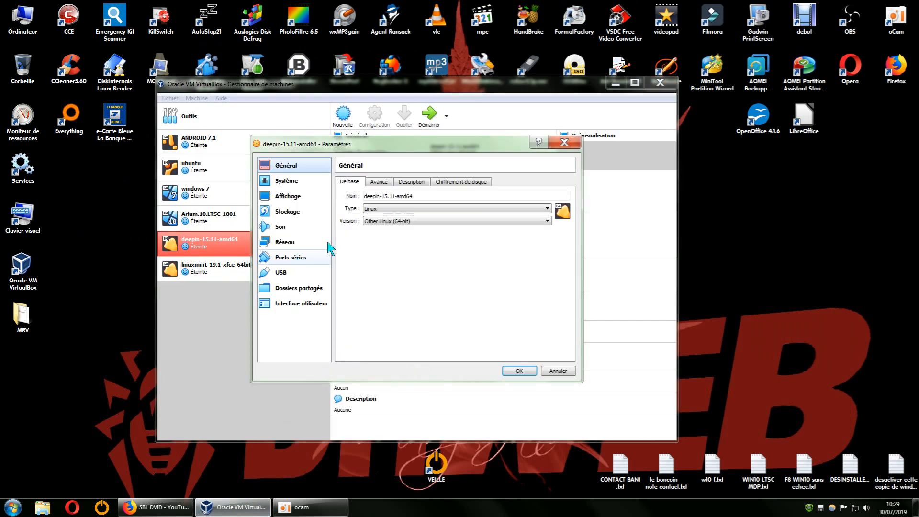
drag(427, 150, 711, 158)
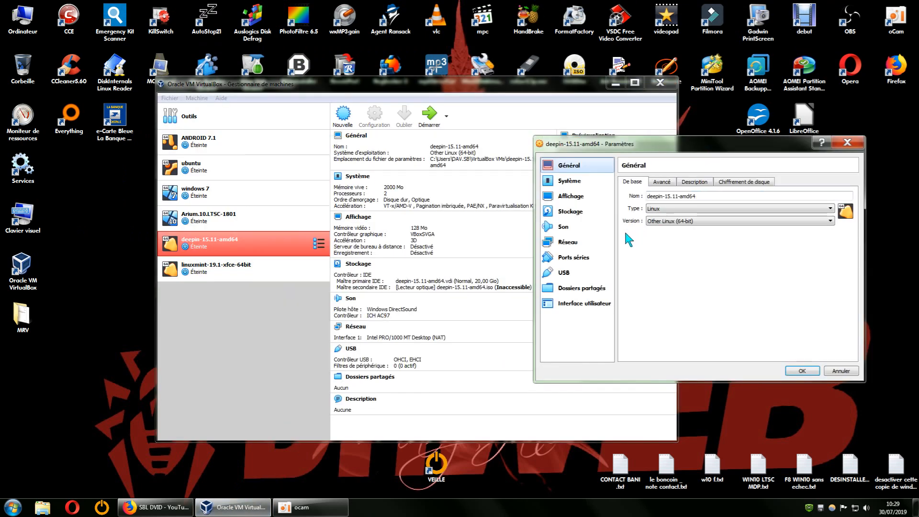
click(571, 198)
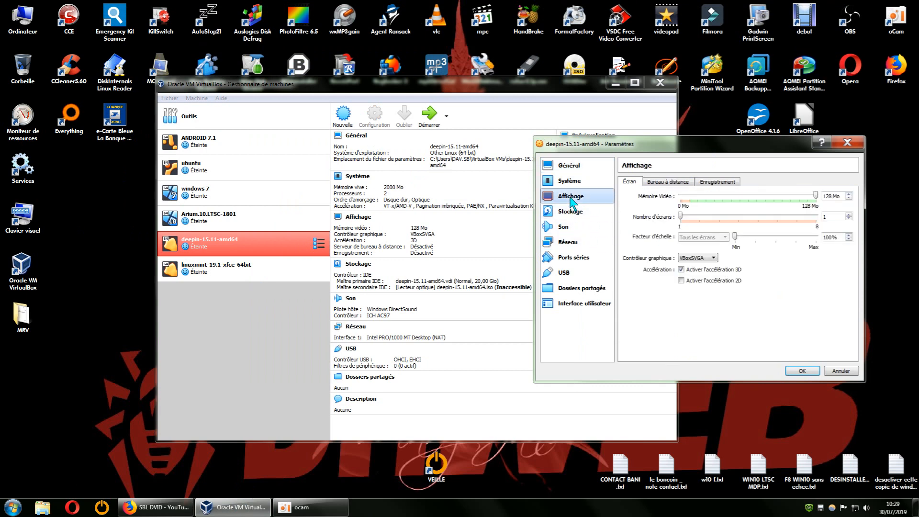
click(713, 258)
click(698, 266)
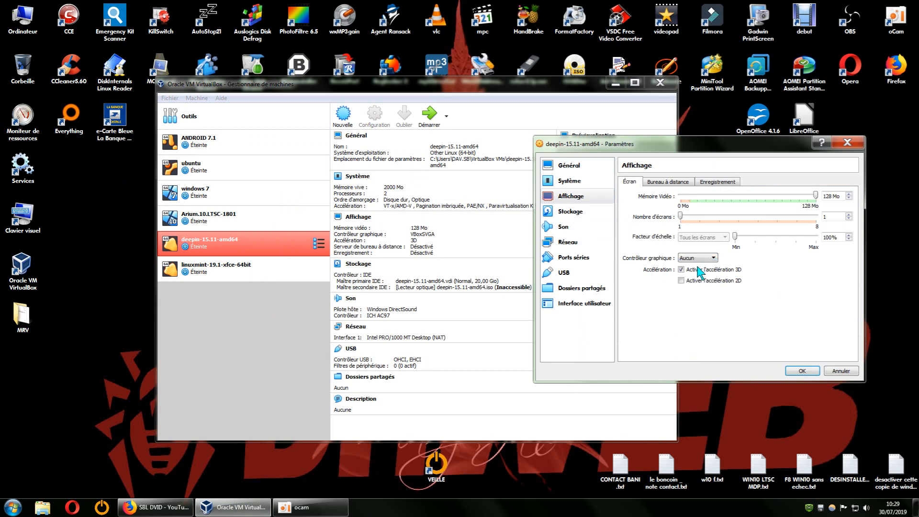
click(802, 371)
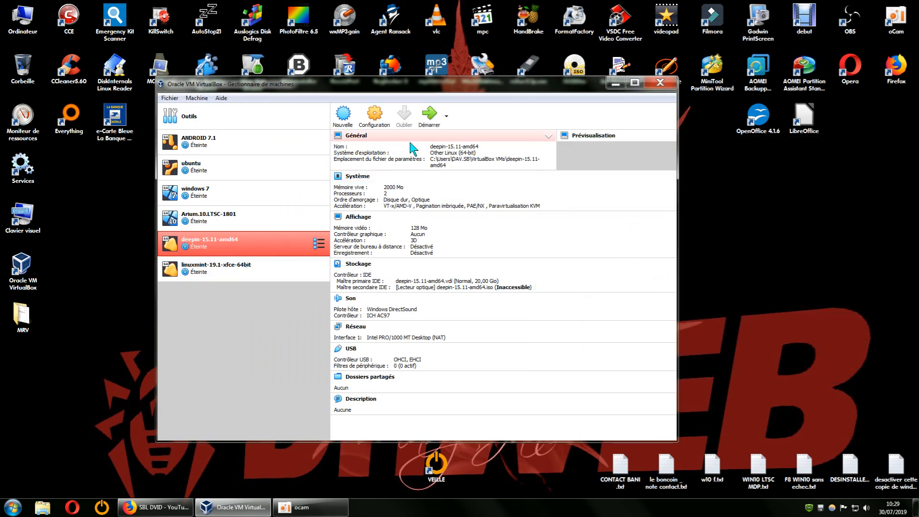
Step: Try to run the deepin-15.11-amd64 machine without a graphics controller, and power the machine off
click(427, 125)
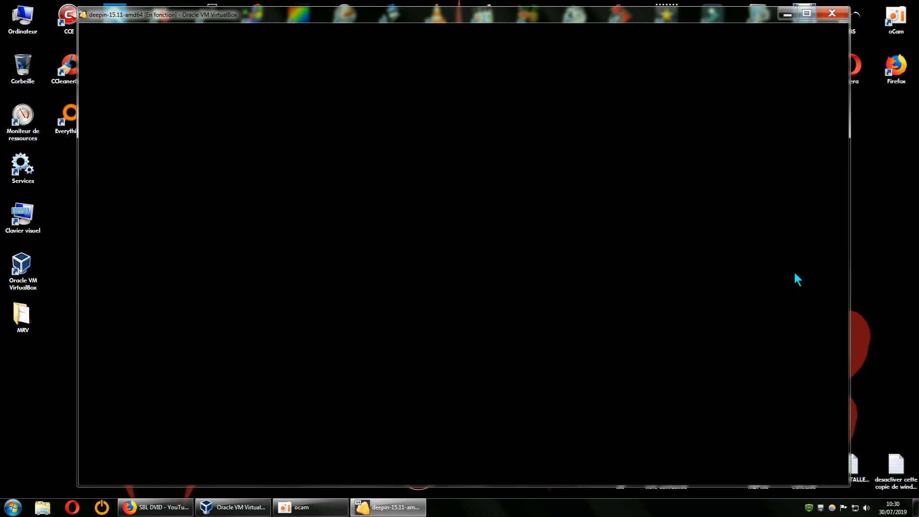
drag(752, 16, 734, 26)
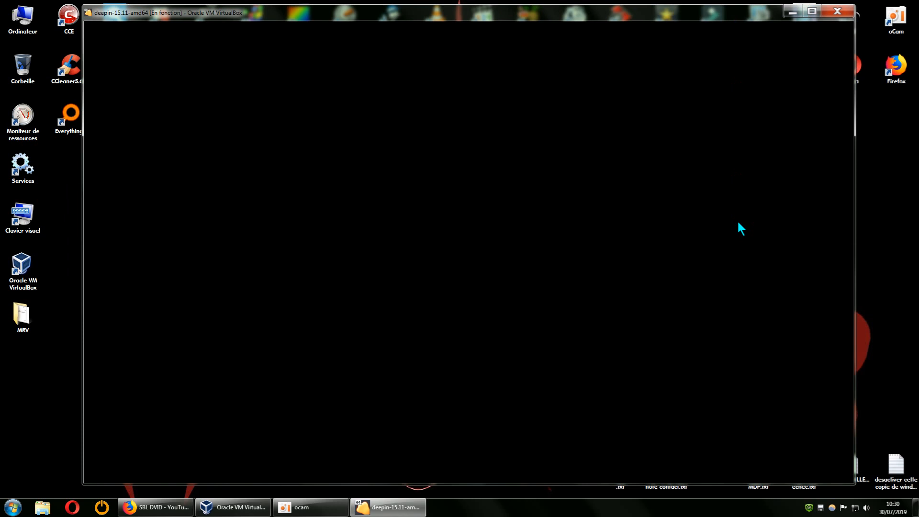
mouse_move(765, 12)
mouse_down()
mouse_move(739, 13)
mouse_move(761, 14)
mouse_up()
click(829, 14)
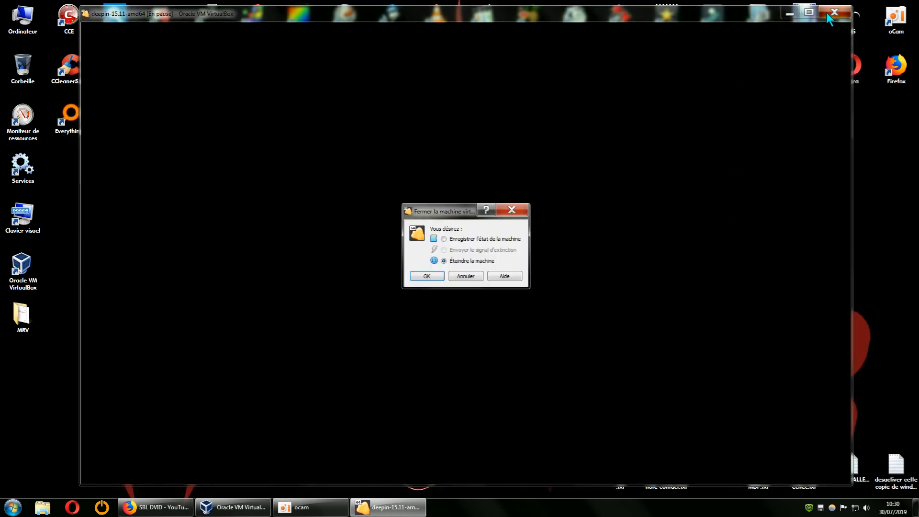
click(437, 277)
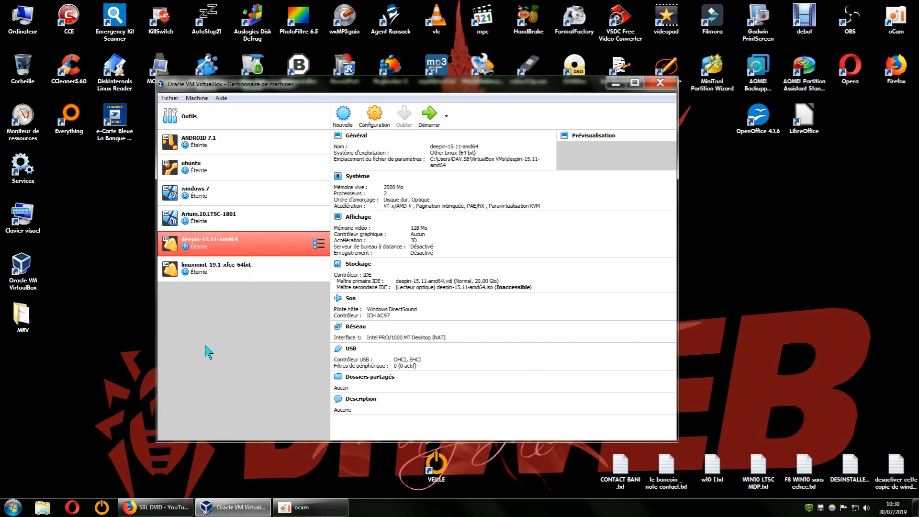
Step: Set the deepin-15.11-amd64 machine's graphics controller to VBoxVGA and apply the settings
right_click(226, 244)
click(236, 251)
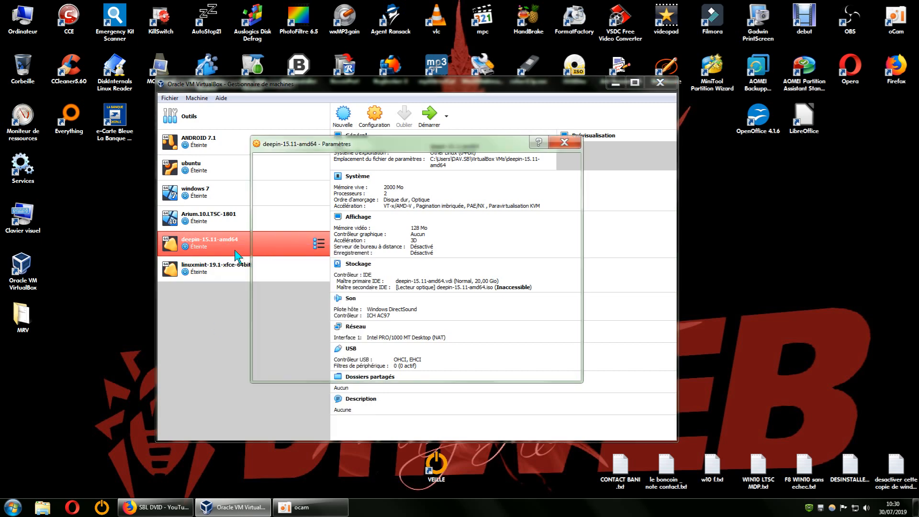
drag(394, 146, 666, 160)
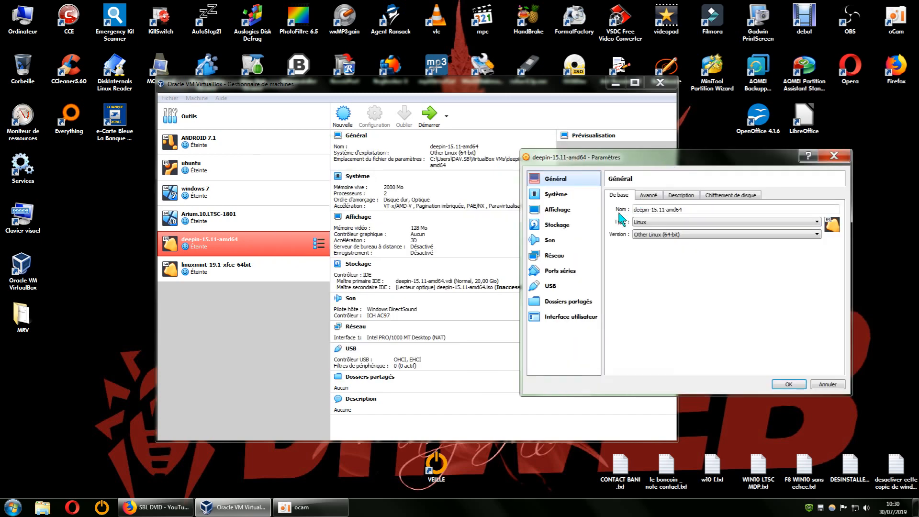
click(557, 210)
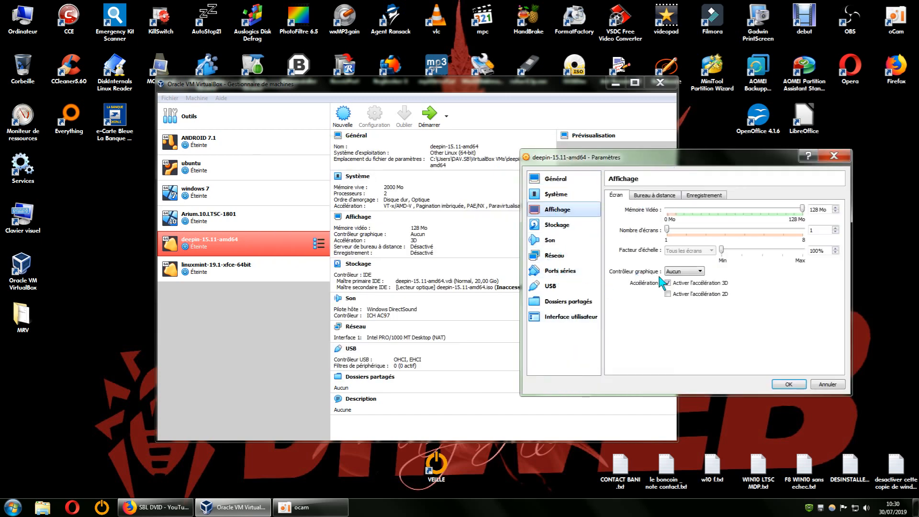
click(690, 271)
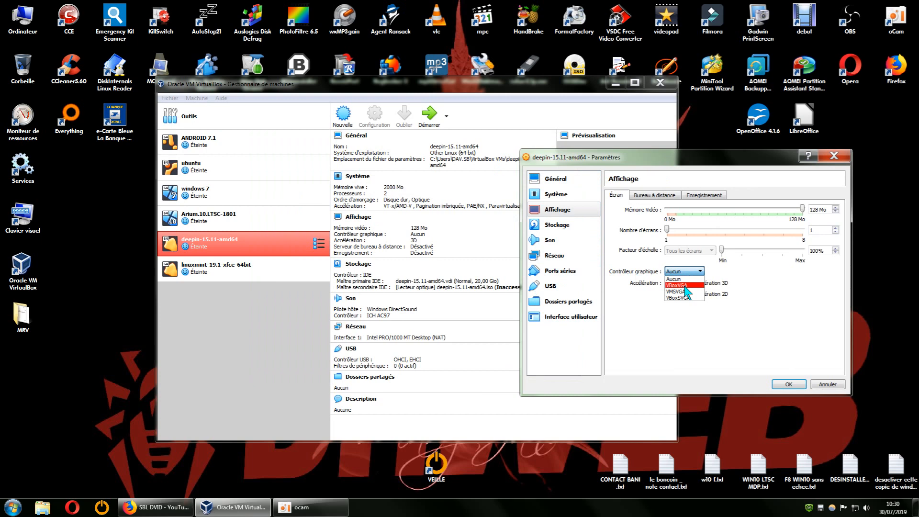
click(687, 287)
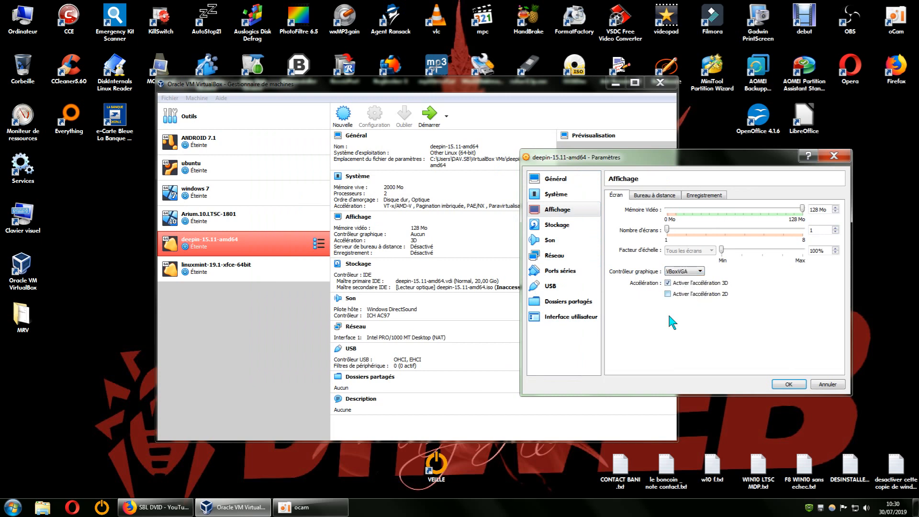
click(787, 384)
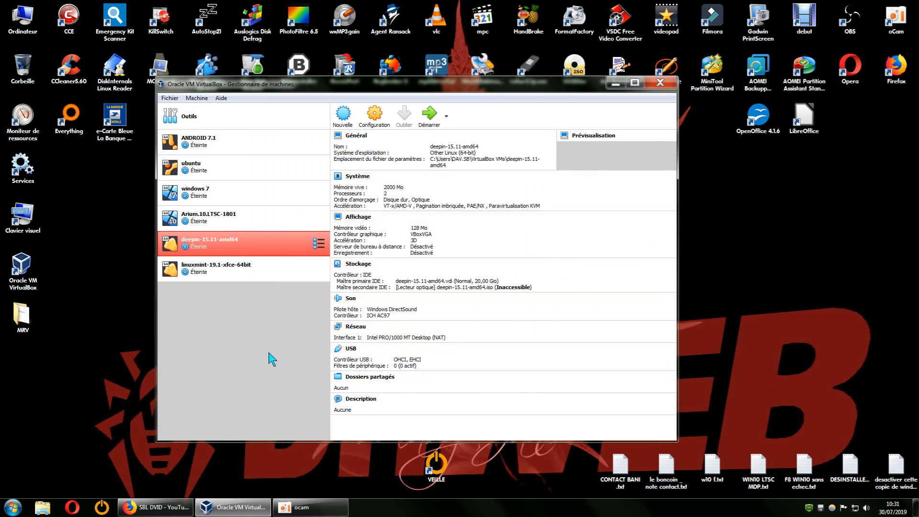
Step: Open the LINUX ISO folder inside ISO Windows Linux Android on the STOCKAGE (Z:) drive
click(107, 277)
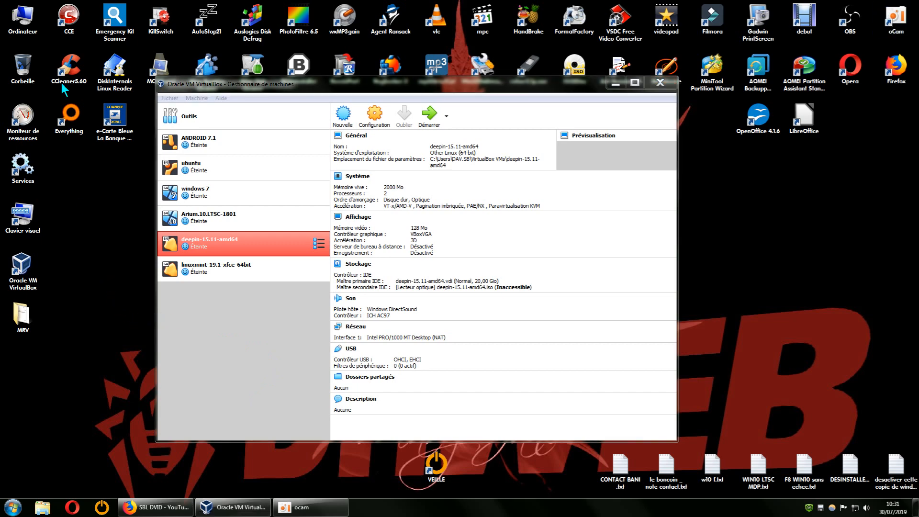
double_click(27, 27)
double_click(370, 91)
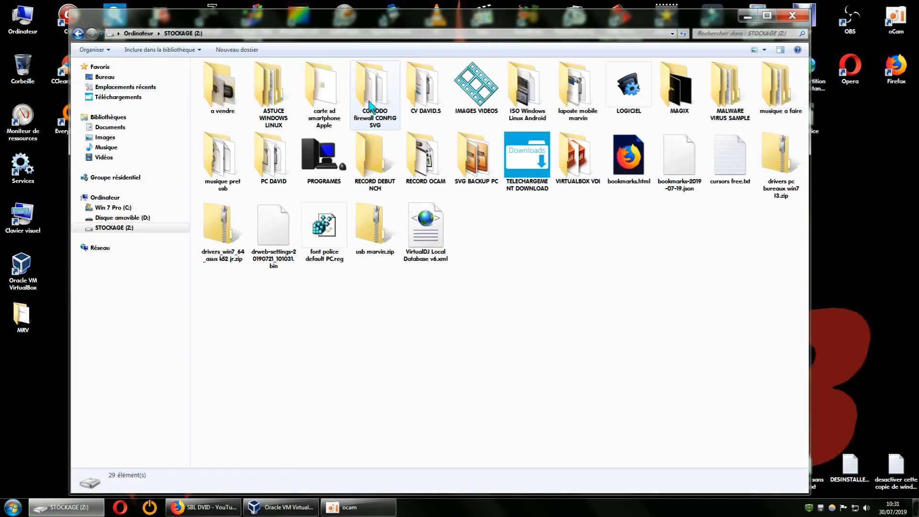
double_click(527, 111)
double_click(235, 97)
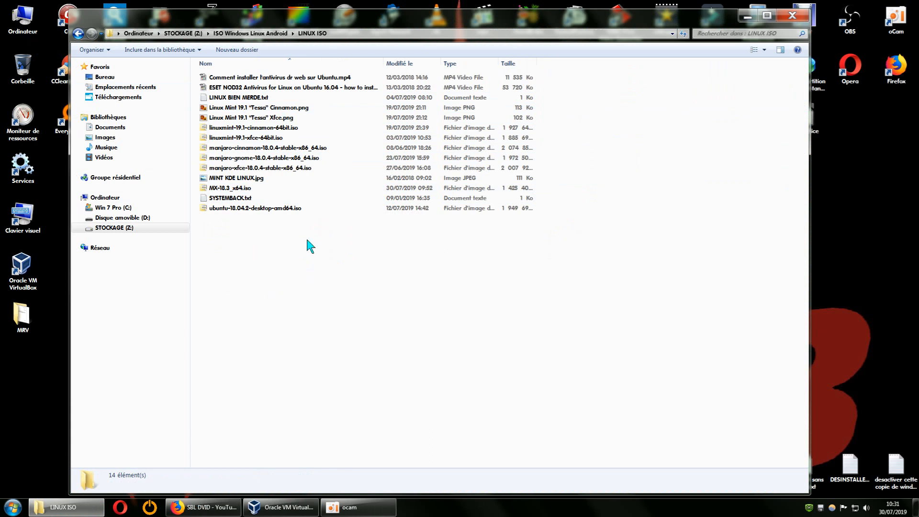
Step: Copy the base name of MX-18.3_x64.iso without renaming the file, and close the folder window
click(235, 188)
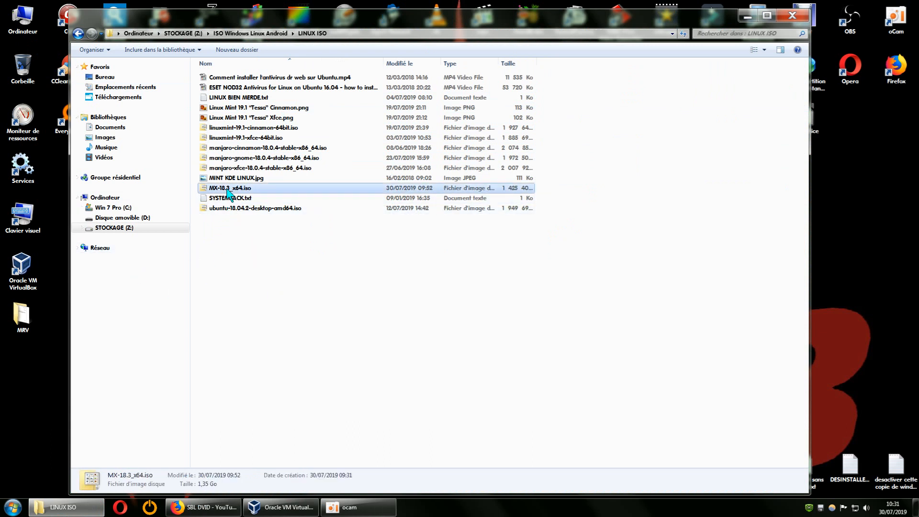
right_click(235, 187)
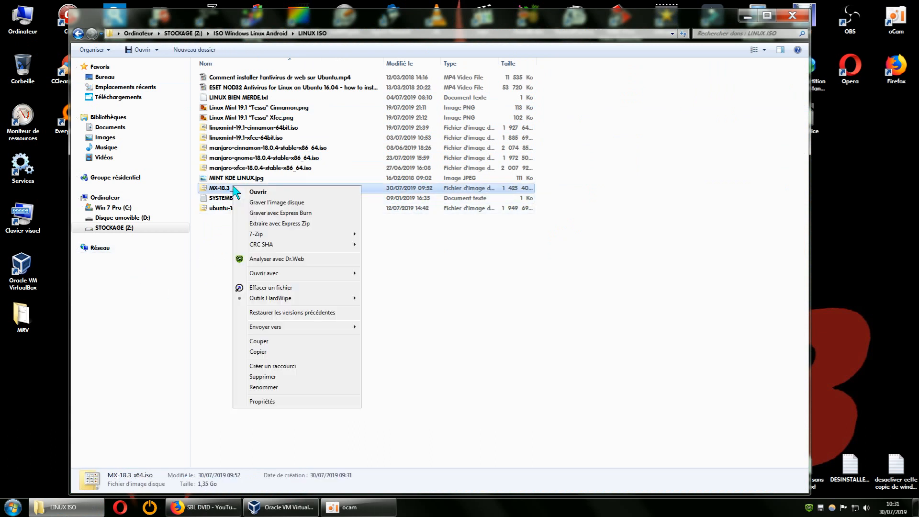
mouse_move(259, 234)
click(280, 387)
key(cmd+c)
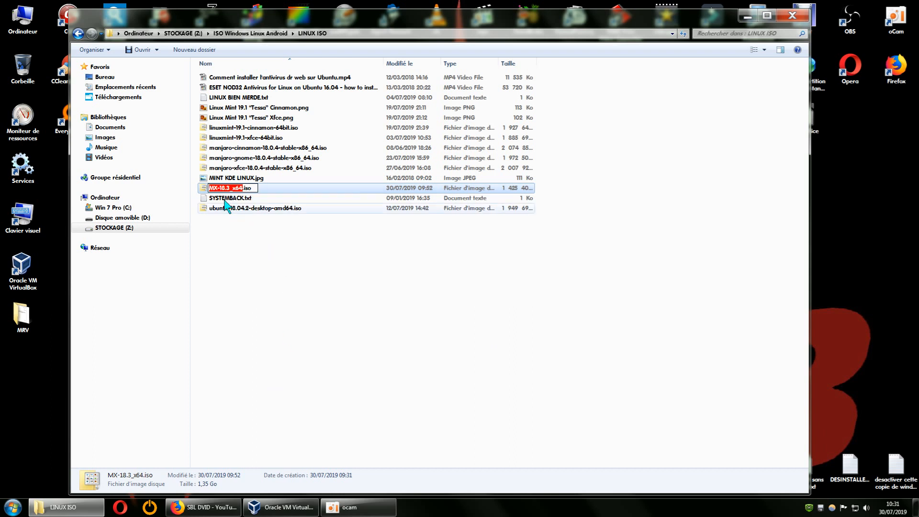
right_click(223, 188)
click(252, 219)
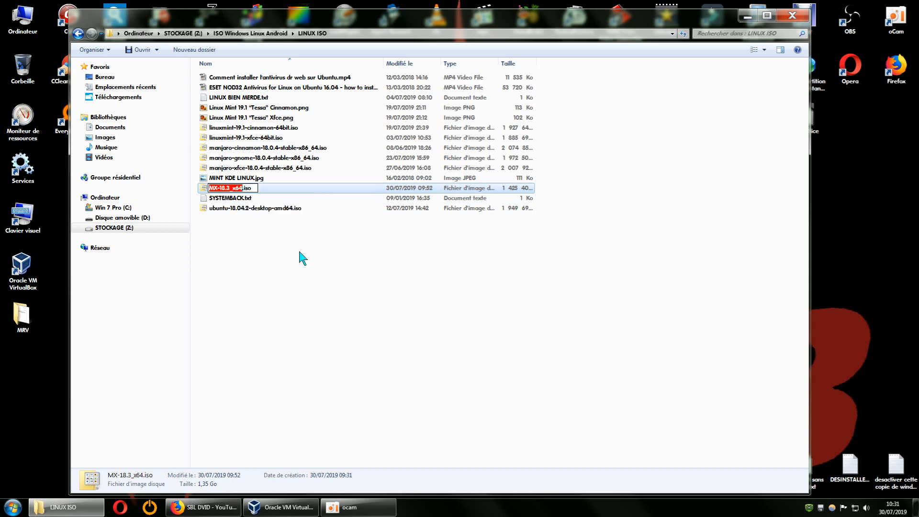
click(300, 252)
click(786, 20)
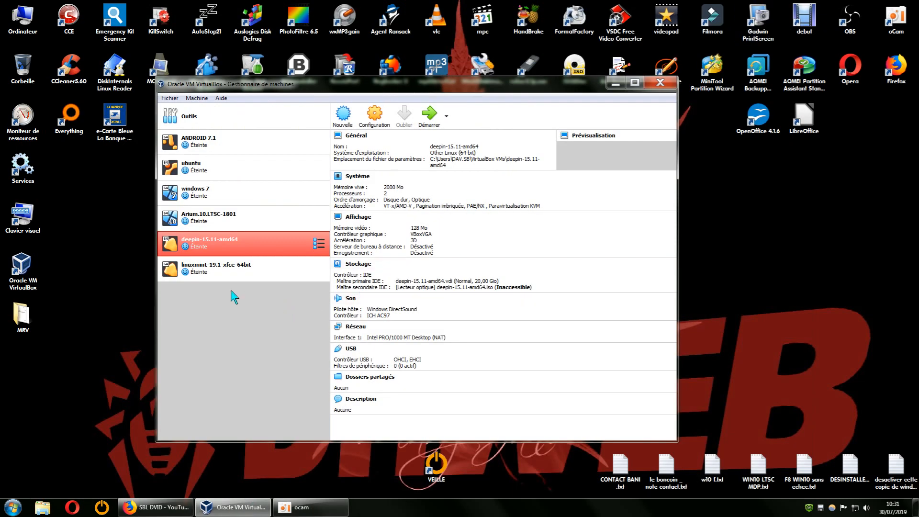
Step: Start a new virtual machine named MX-18.3_x64 with type Linux and version Other Linux (64-bit)
click(341, 125)
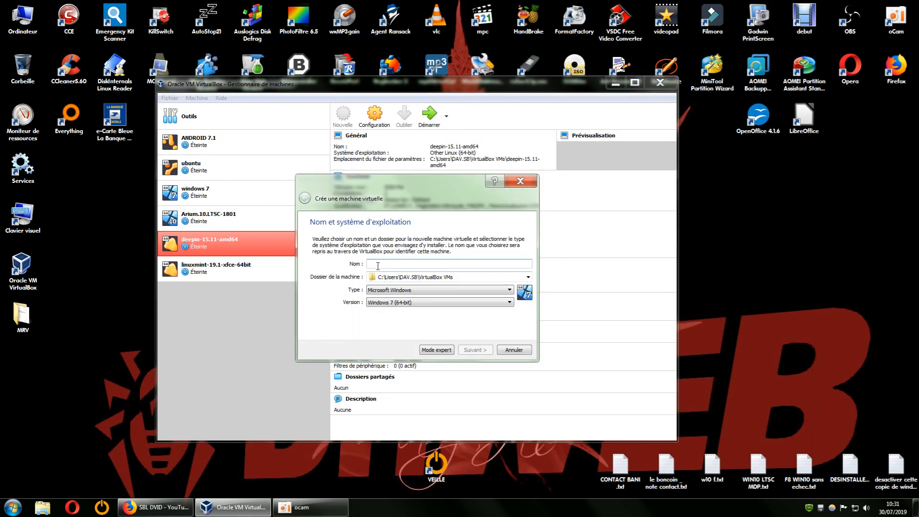
right_click(378, 266)
click(403, 318)
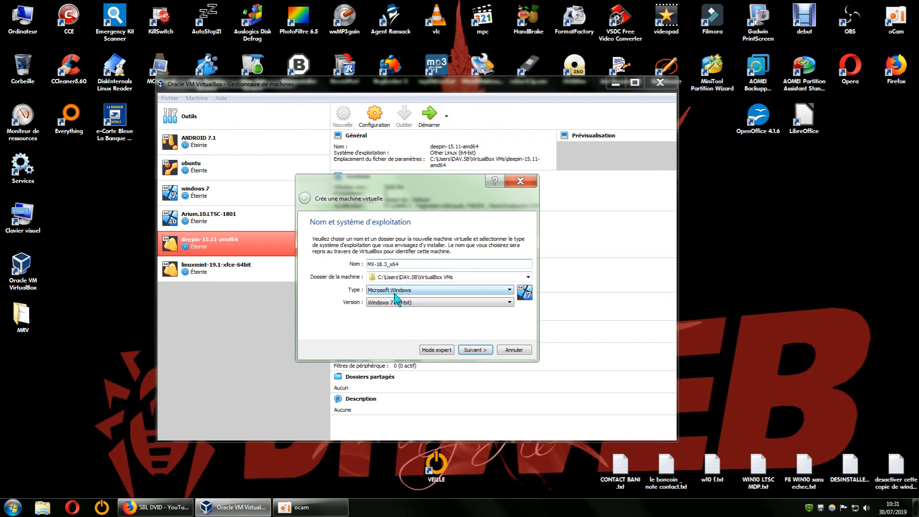
click(477, 292)
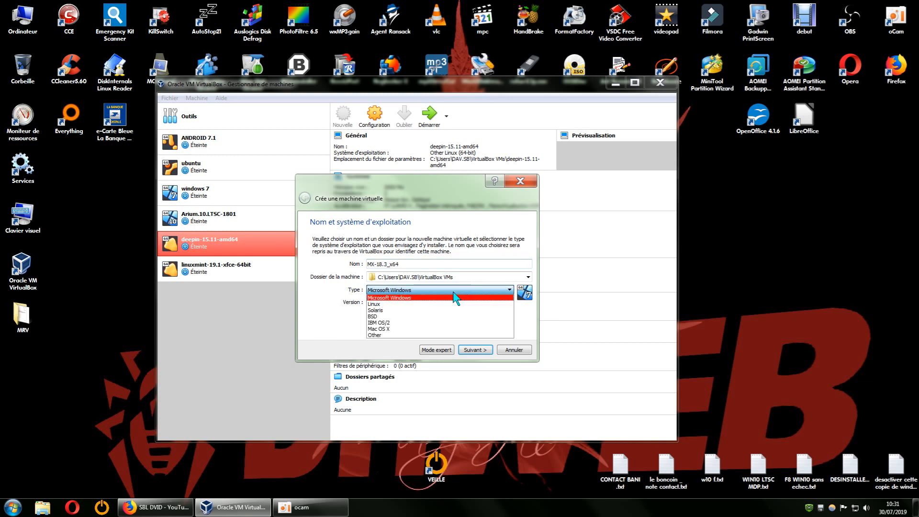
click(413, 305)
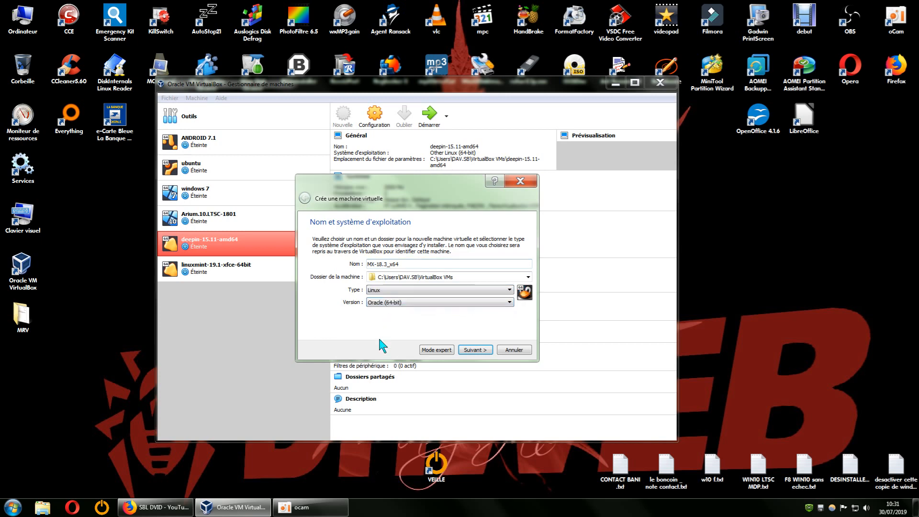
click(498, 302)
drag(508, 329, 509, 356)
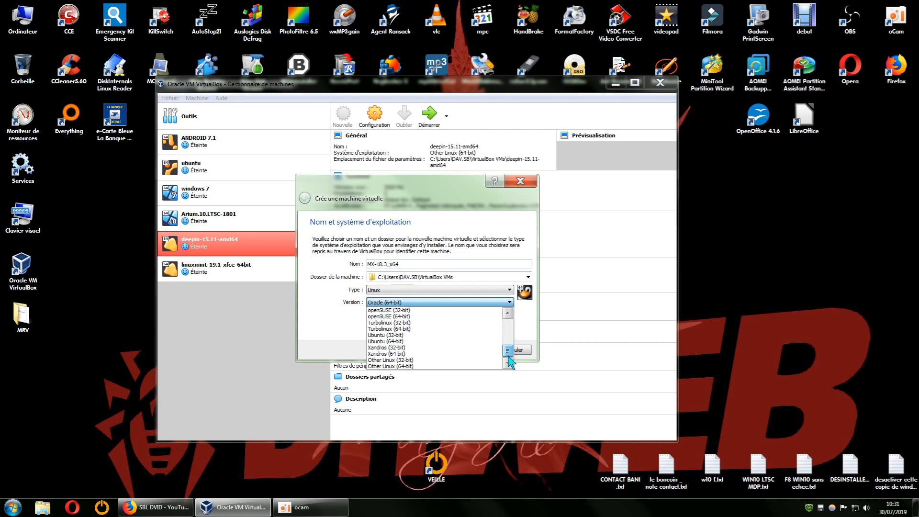
click(414, 366)
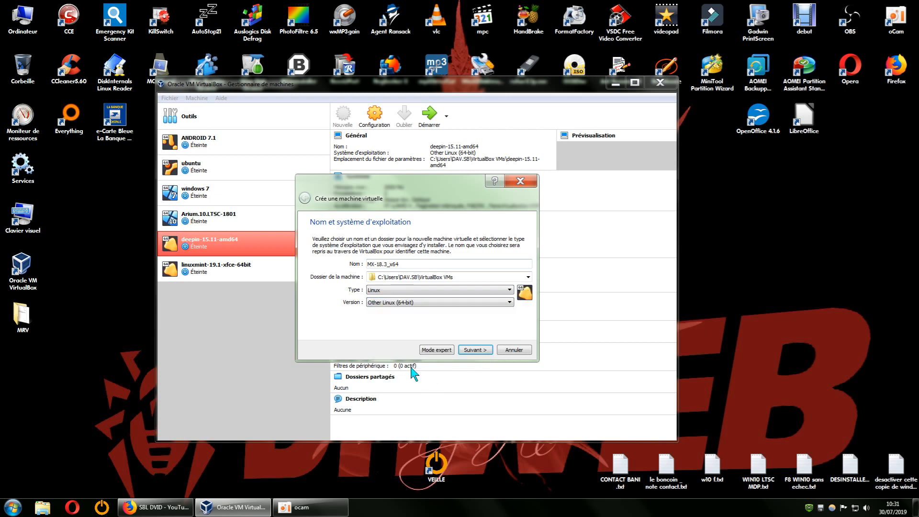
click(475, 352)
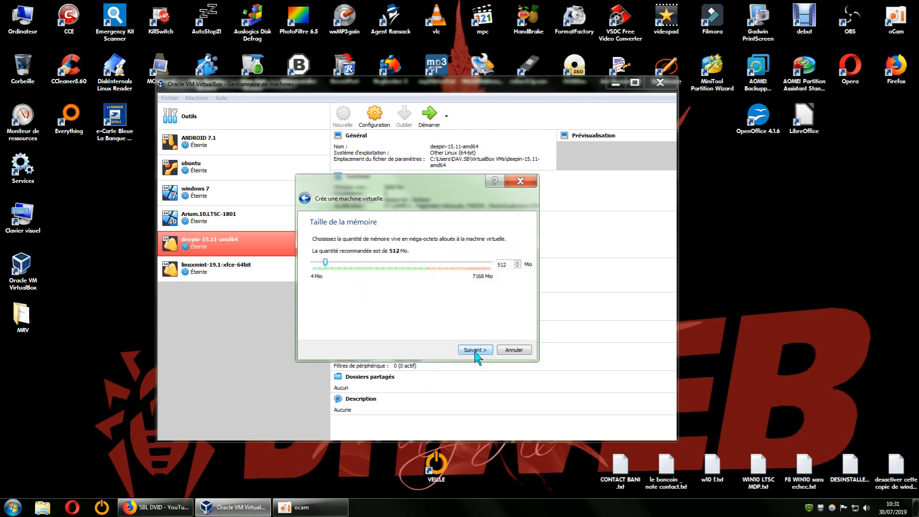
Step: Allocate 2000 MB of memory and choose a new, dynamically allocated VDI virtual hard disk
double_click(502, 265)
text(2000)
click(483, 351)
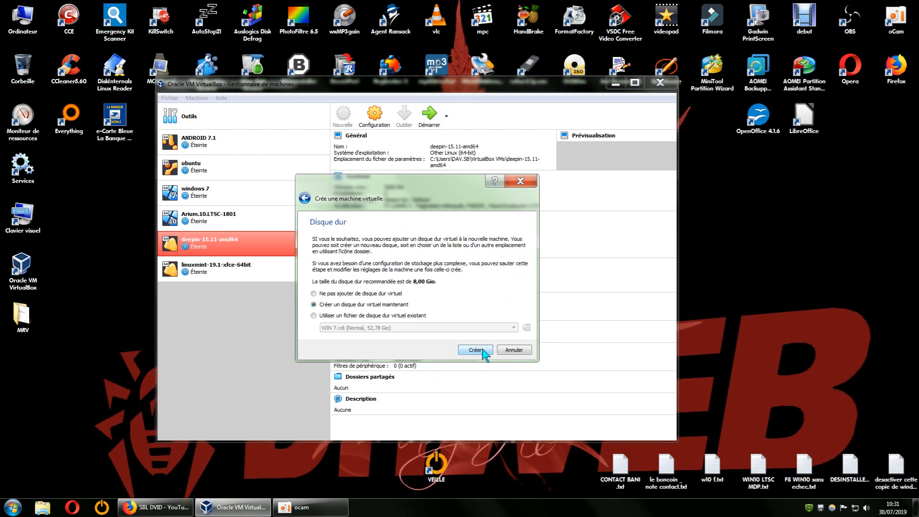
click(478, 350)
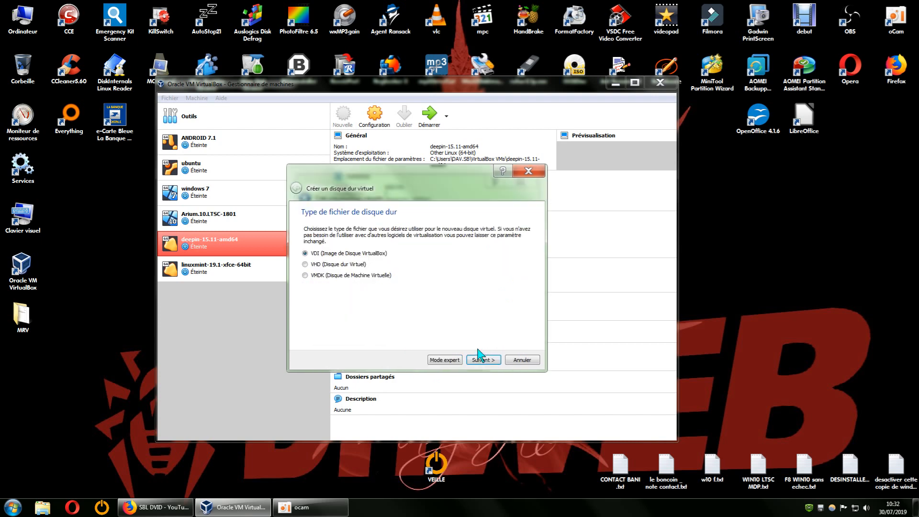
click(488, 362)
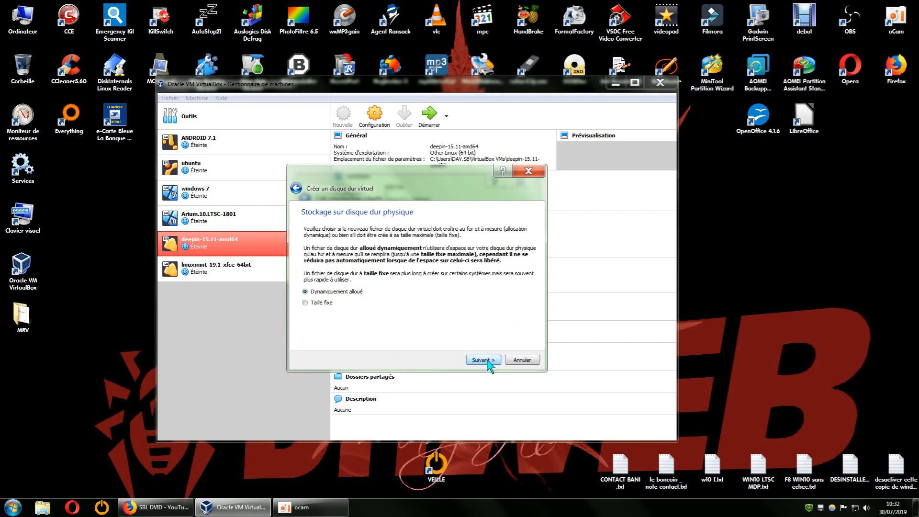
click(488, 361)
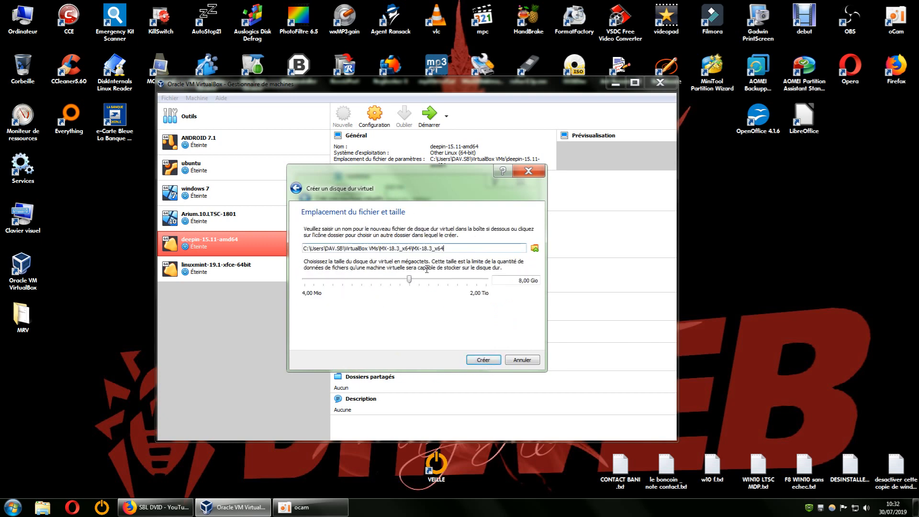
Step: Set the location of MX-18.3_x64.vdi to the VIRTUALBOX VDI folder on the STOCKAGE (Z:) drive
click(535, 248)
drag(429, 176, 354, 40)
drag(668, 285, 774, 423)
click(277, 249)
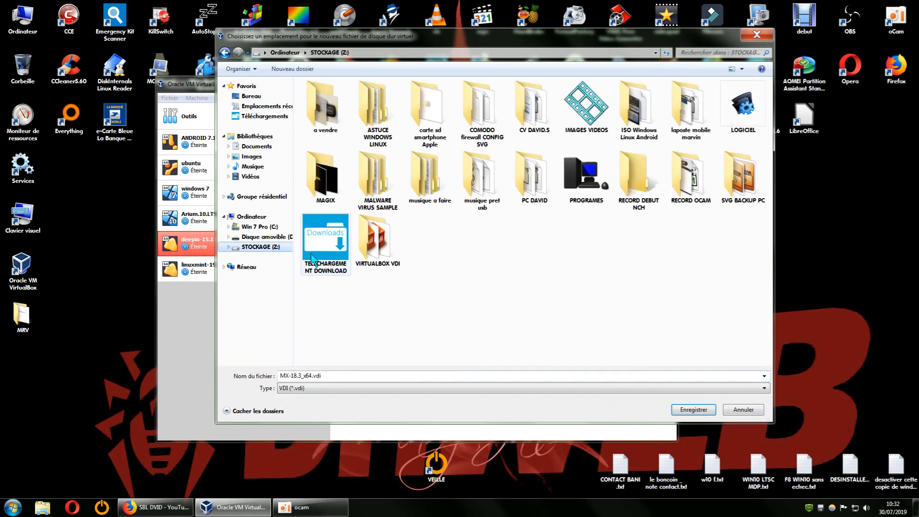
double_click(381, 247)
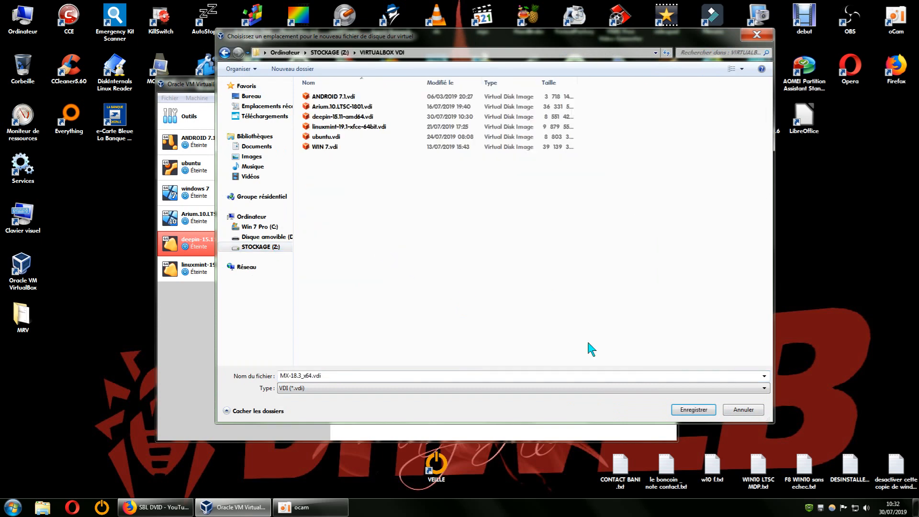
click(693, 410)
Step: Set the virtual disk size to 20 GiB and create the disk for the new machine
drag(522, 283, 516, 283)
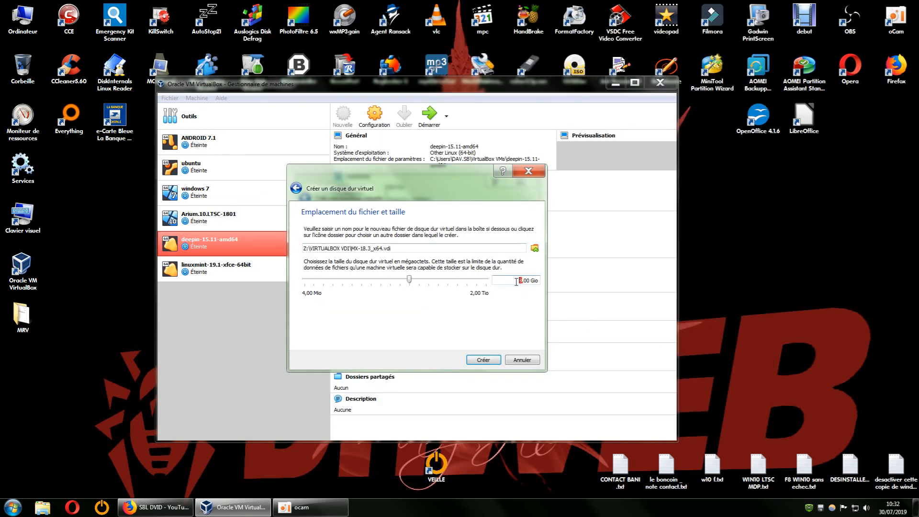
text(20)
mouse_move(347, 287)
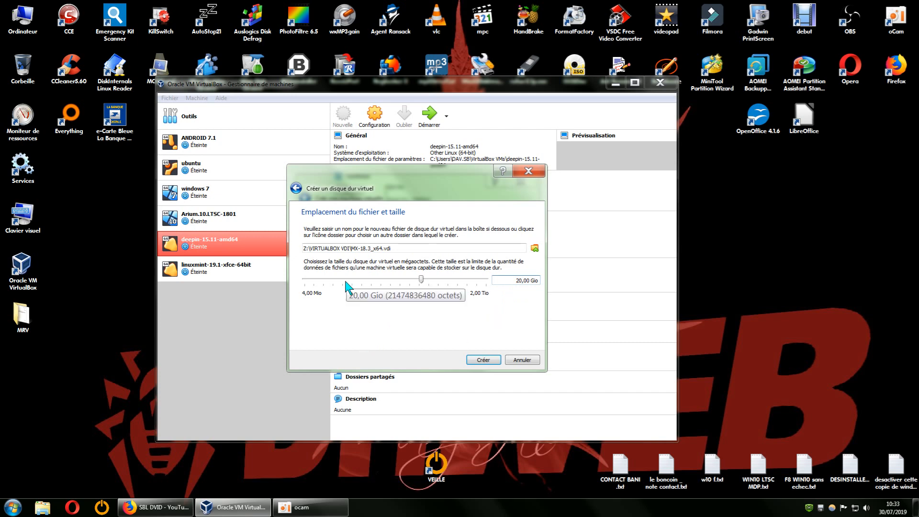
click(484, 360)
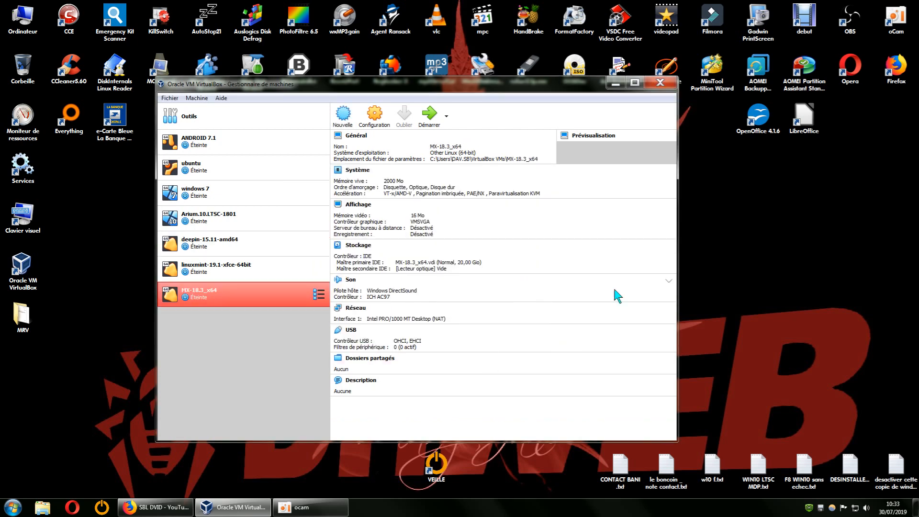
Step: Examine the graphics controller options in the MX-18.3_x64 machine's display settings, and close the settings without changing anything
right_click(200, 296)
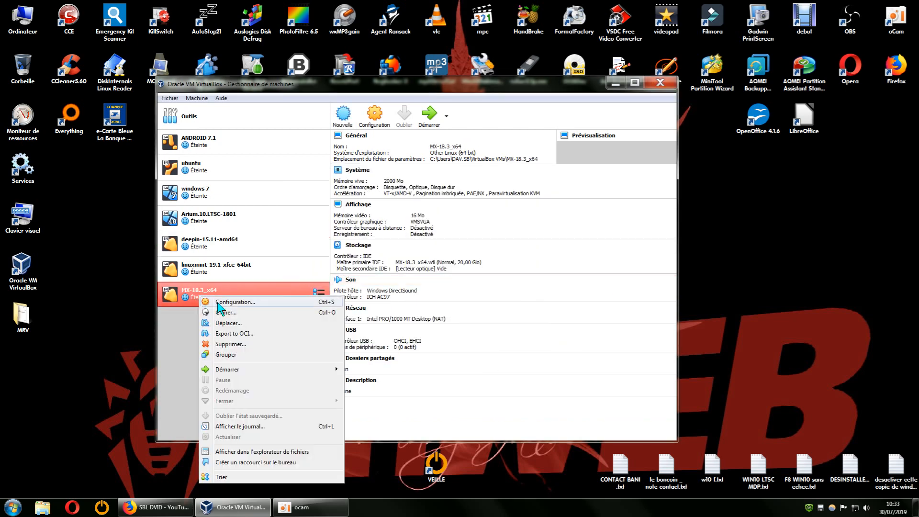
click(217, 303)
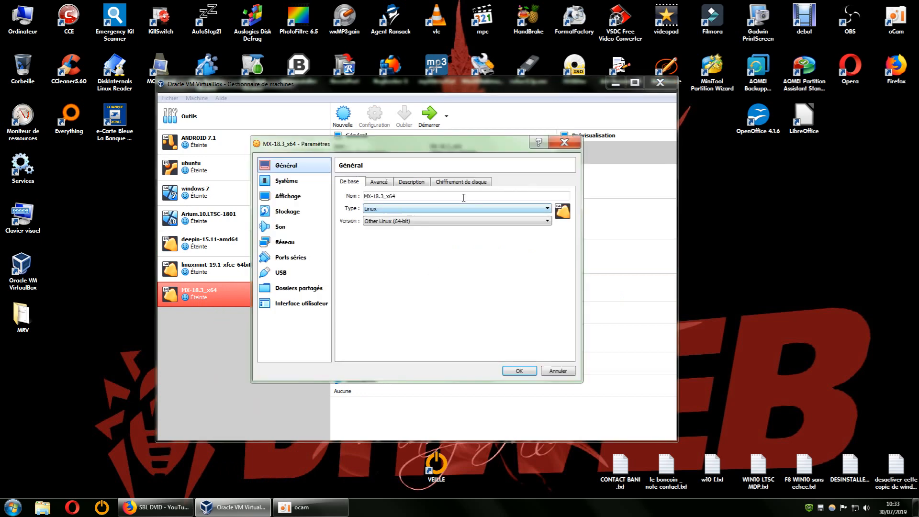
drag(462, 147, 754, 174)
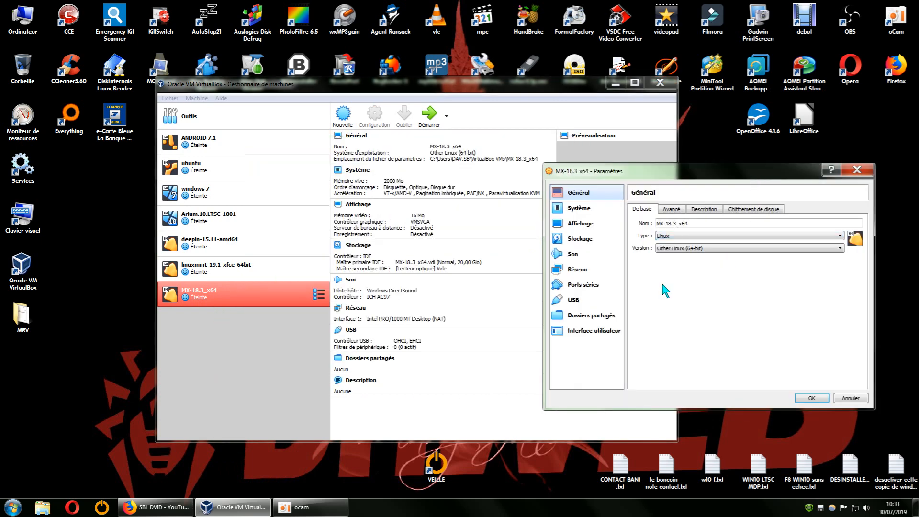
click(580, 223)
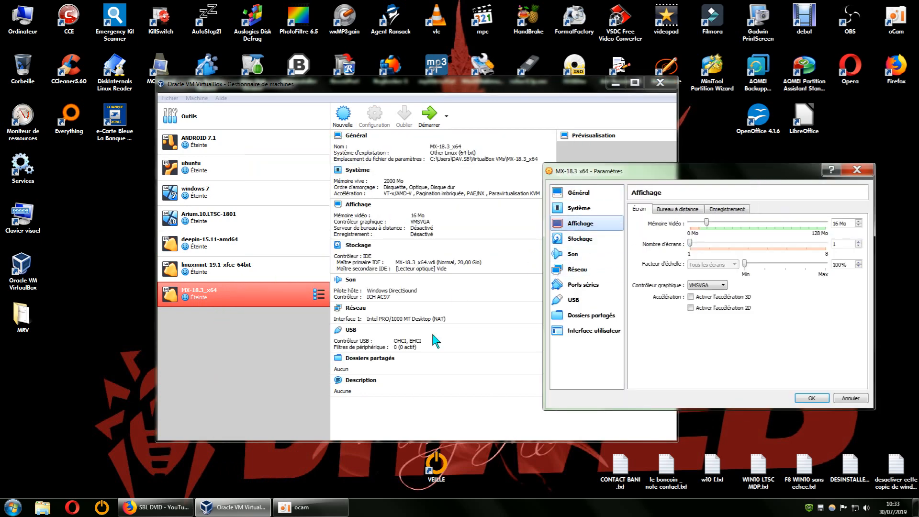
click(724, 286)
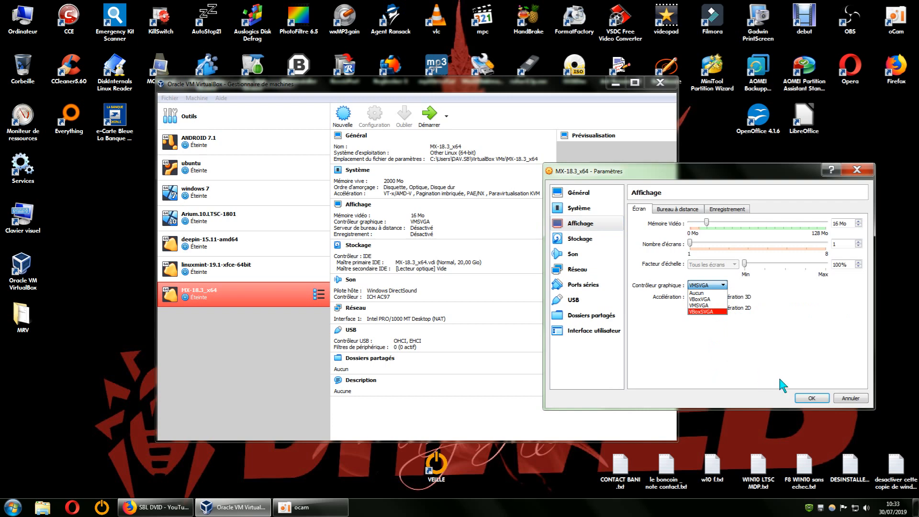
click(786, 352)
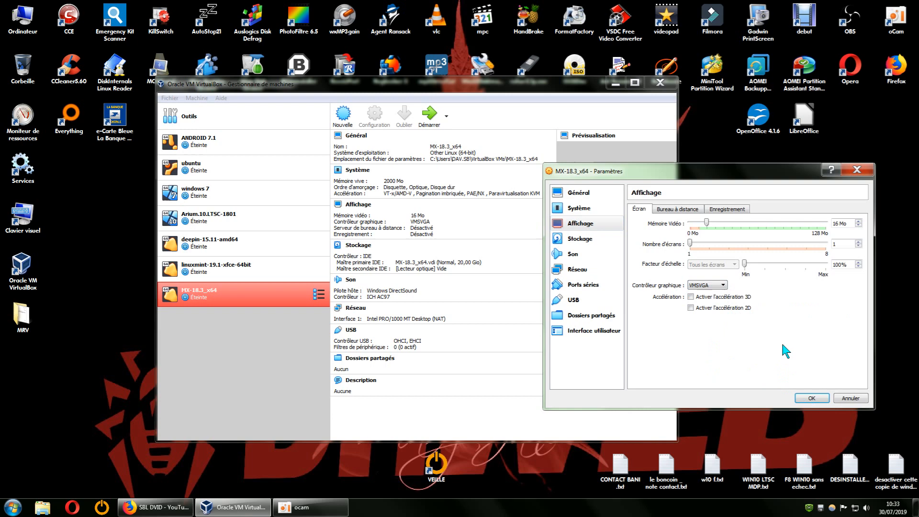
click(857, 171)
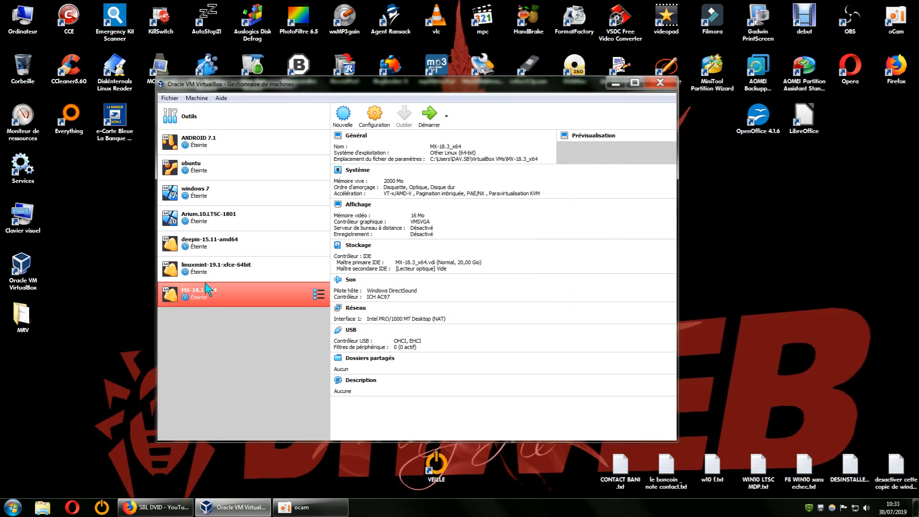
Step: Set the deepin-15.11-amd64 machine's graphics controller to VMSVGA and apply the settings
right_click(200, 240)
click(229, 249)
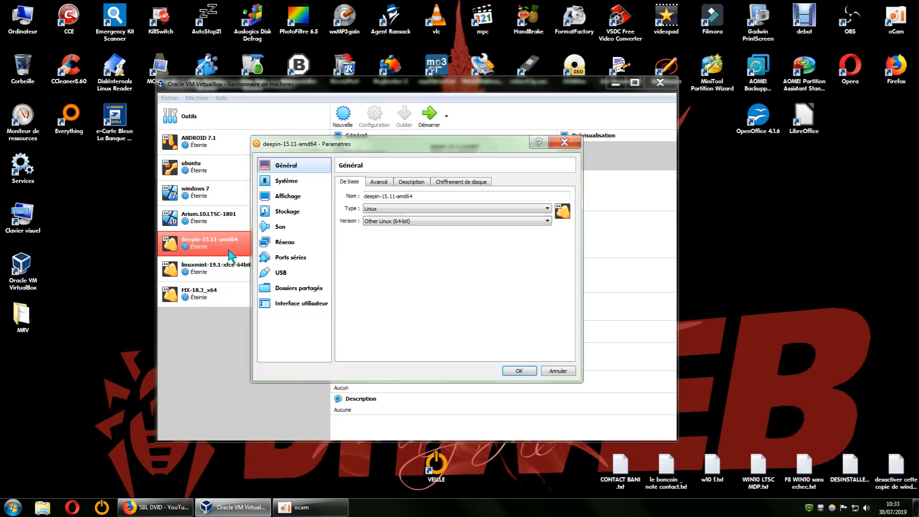
click(288, 199)
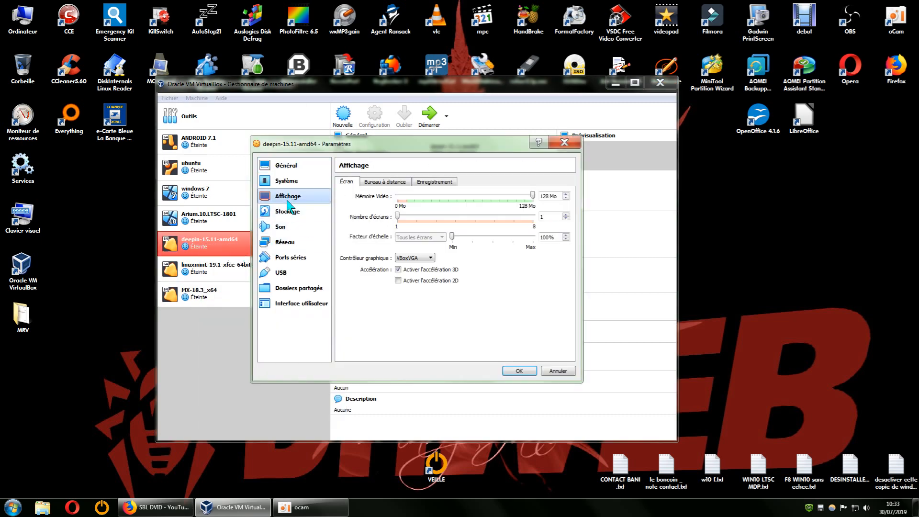
click(417, 260)
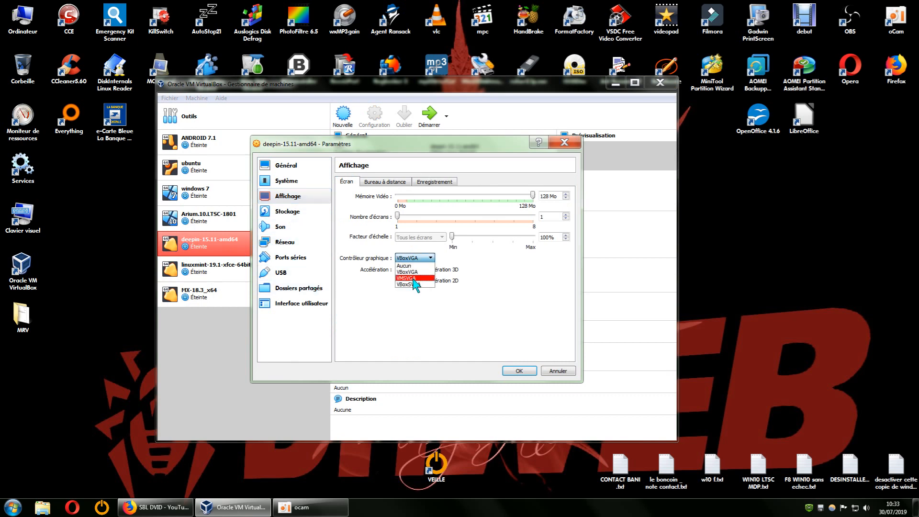
click(415, 278)
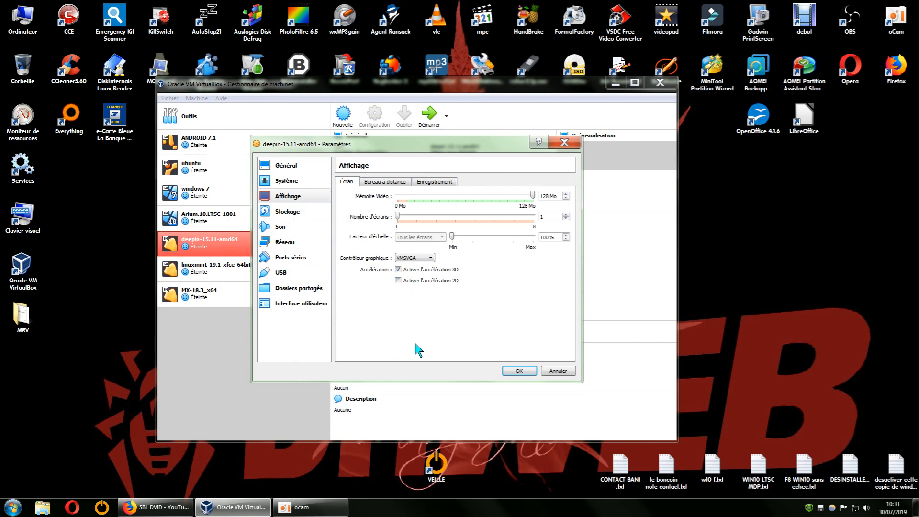
click(520, 371)
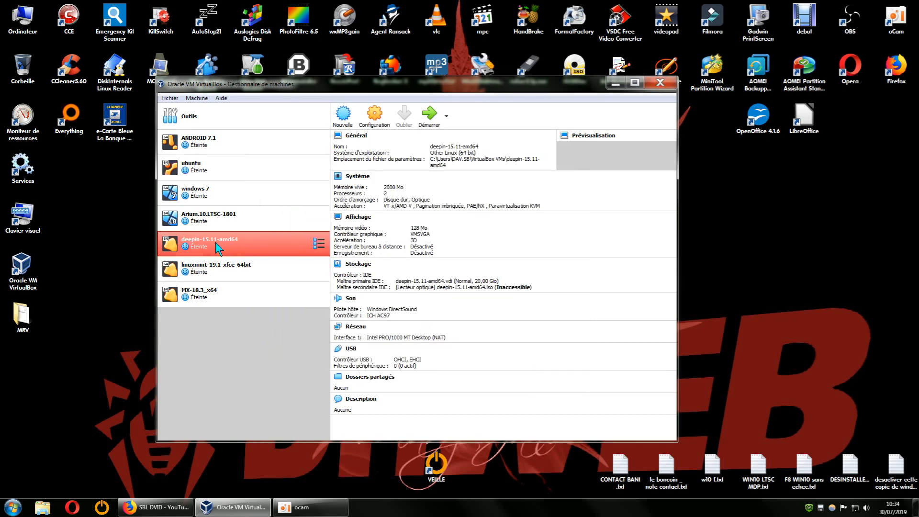
Step: Start the deepin-15.11-amd64 machine, minimize the manager window, and log in with the account password
click(426, 124)
click(616, 83)
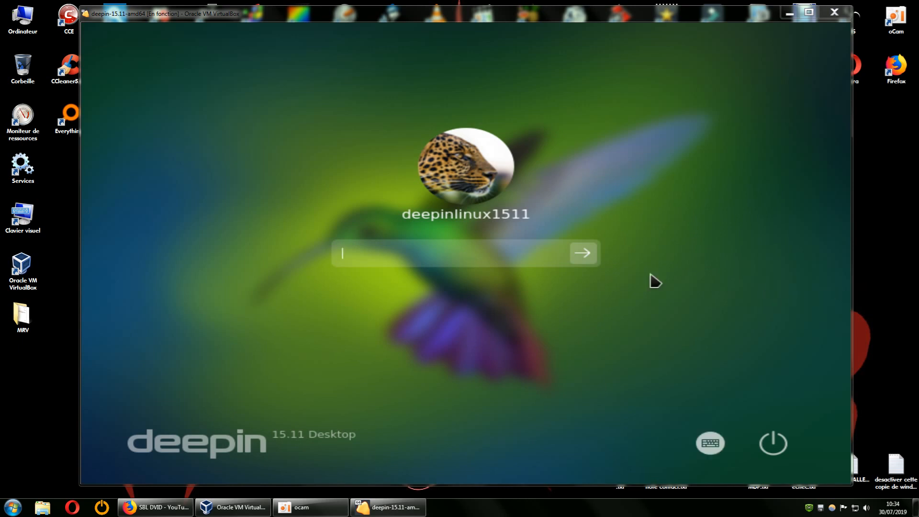
click(368, 254)
text(••)
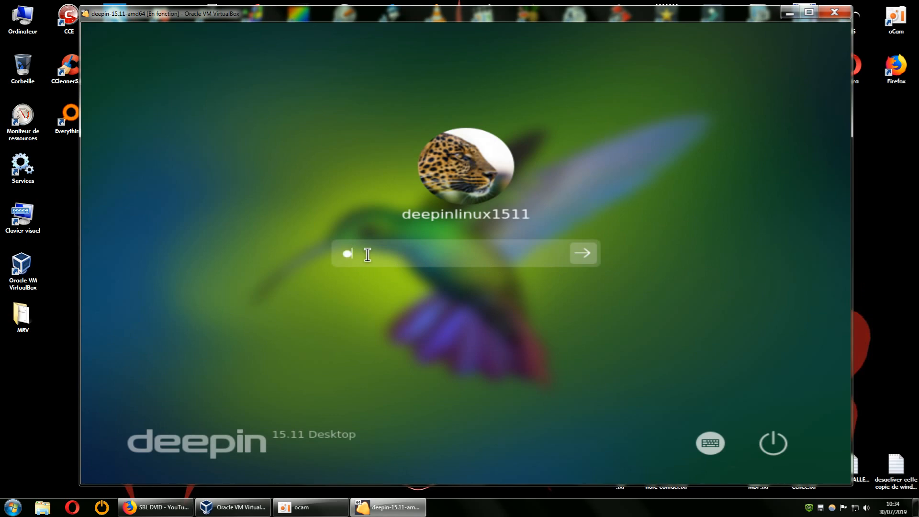
key(Return)
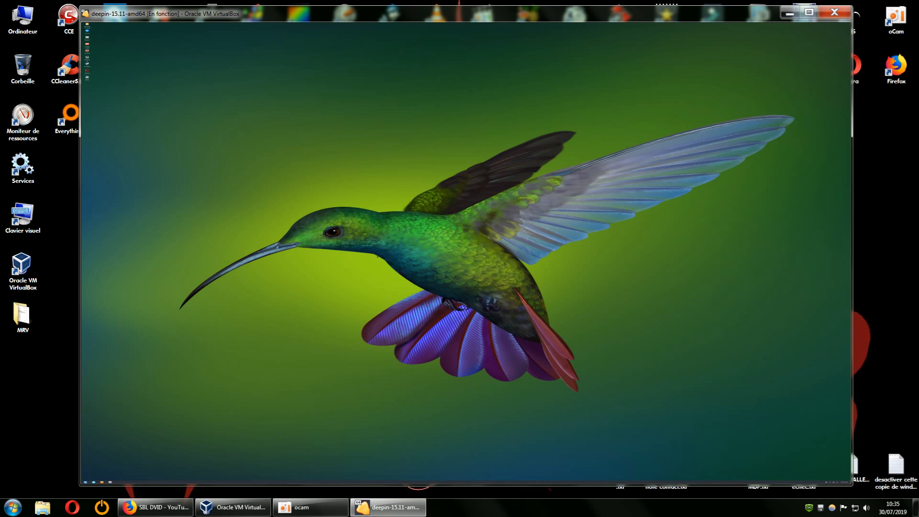
Step: Close the running deepin-15.11-amd64 machine by powering it off
click(840, 14)
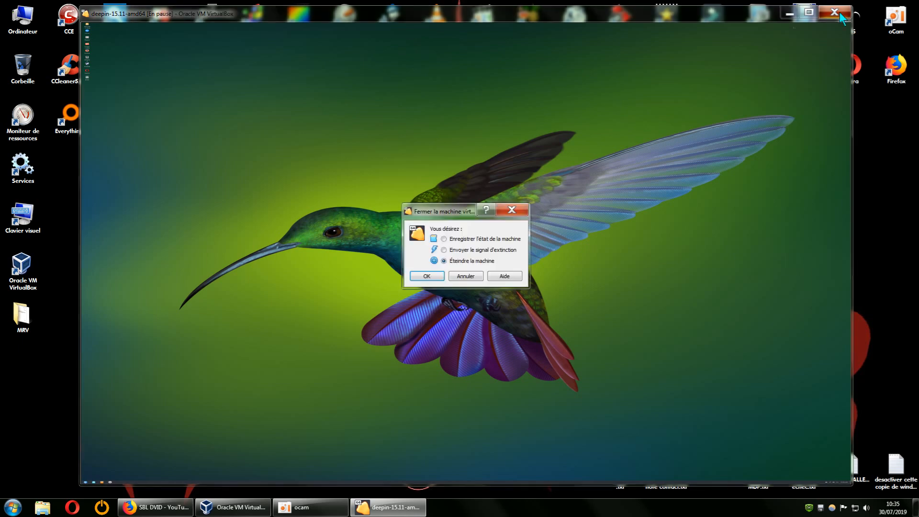
click(429, 276)
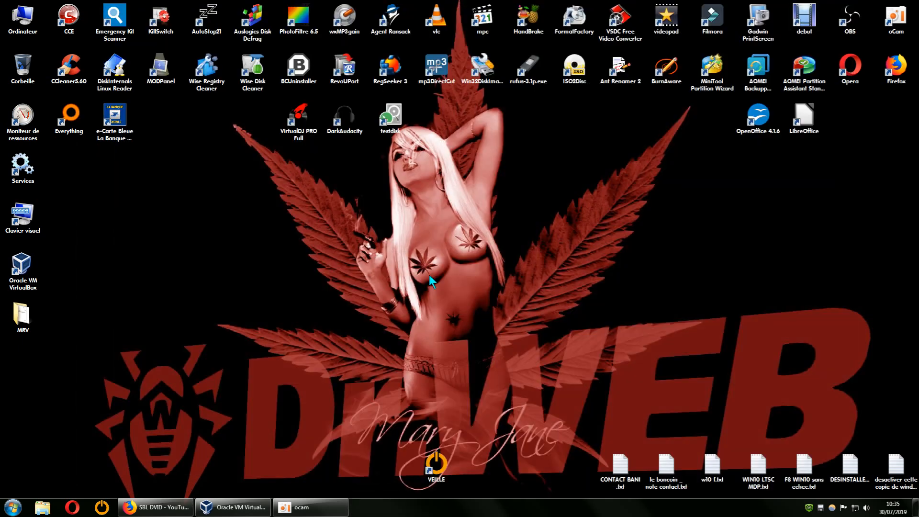